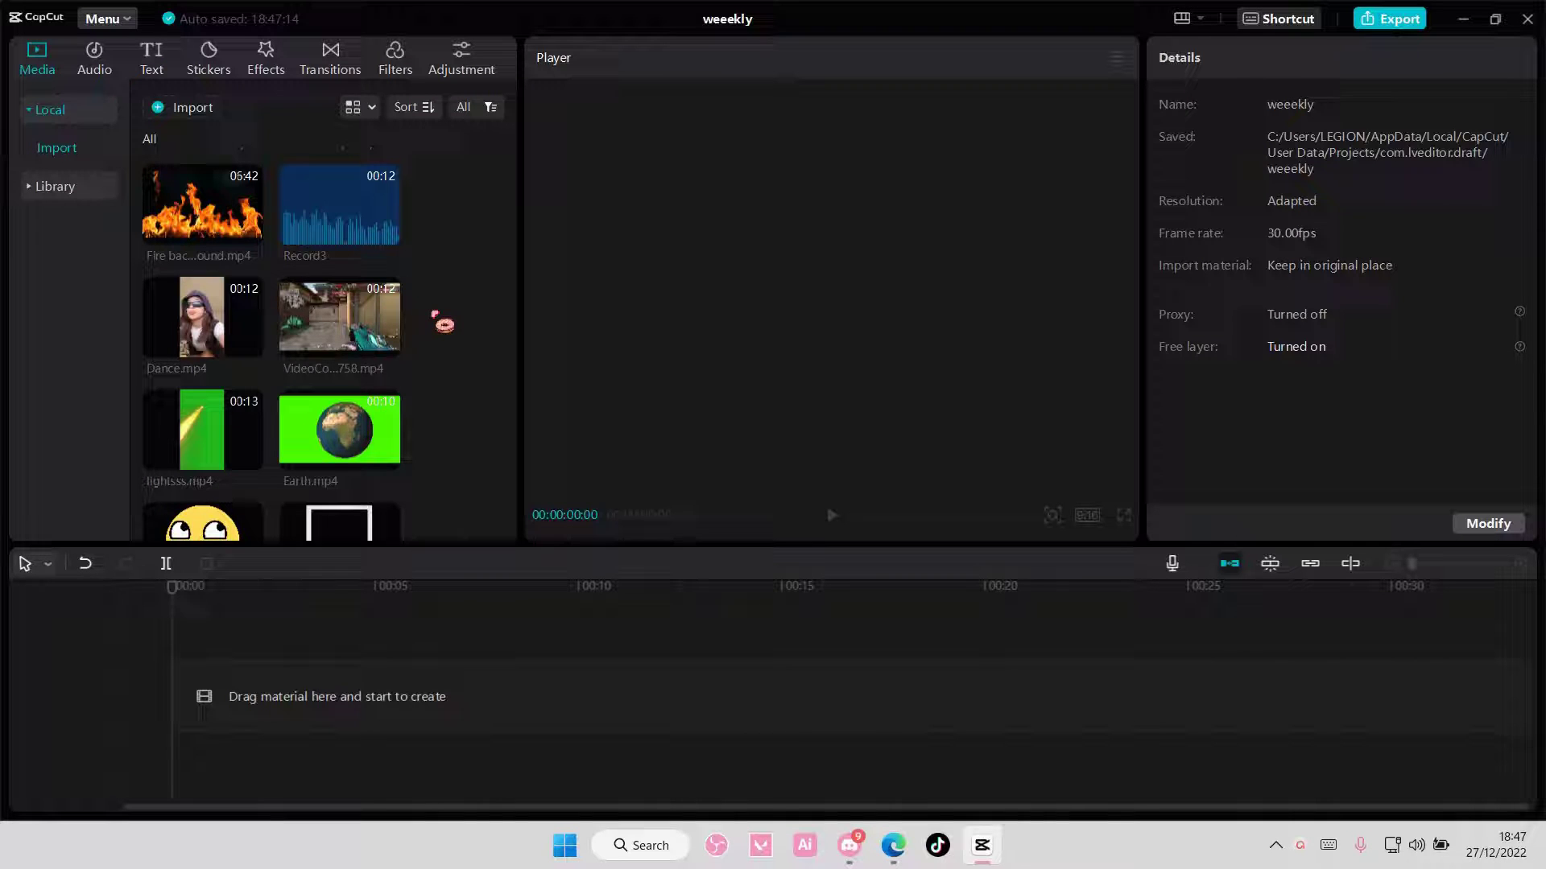
Step: Add the VideoCompilation gameplay clip, switch the project to 16:9, and scale it to 86%
left_click(388, 345)
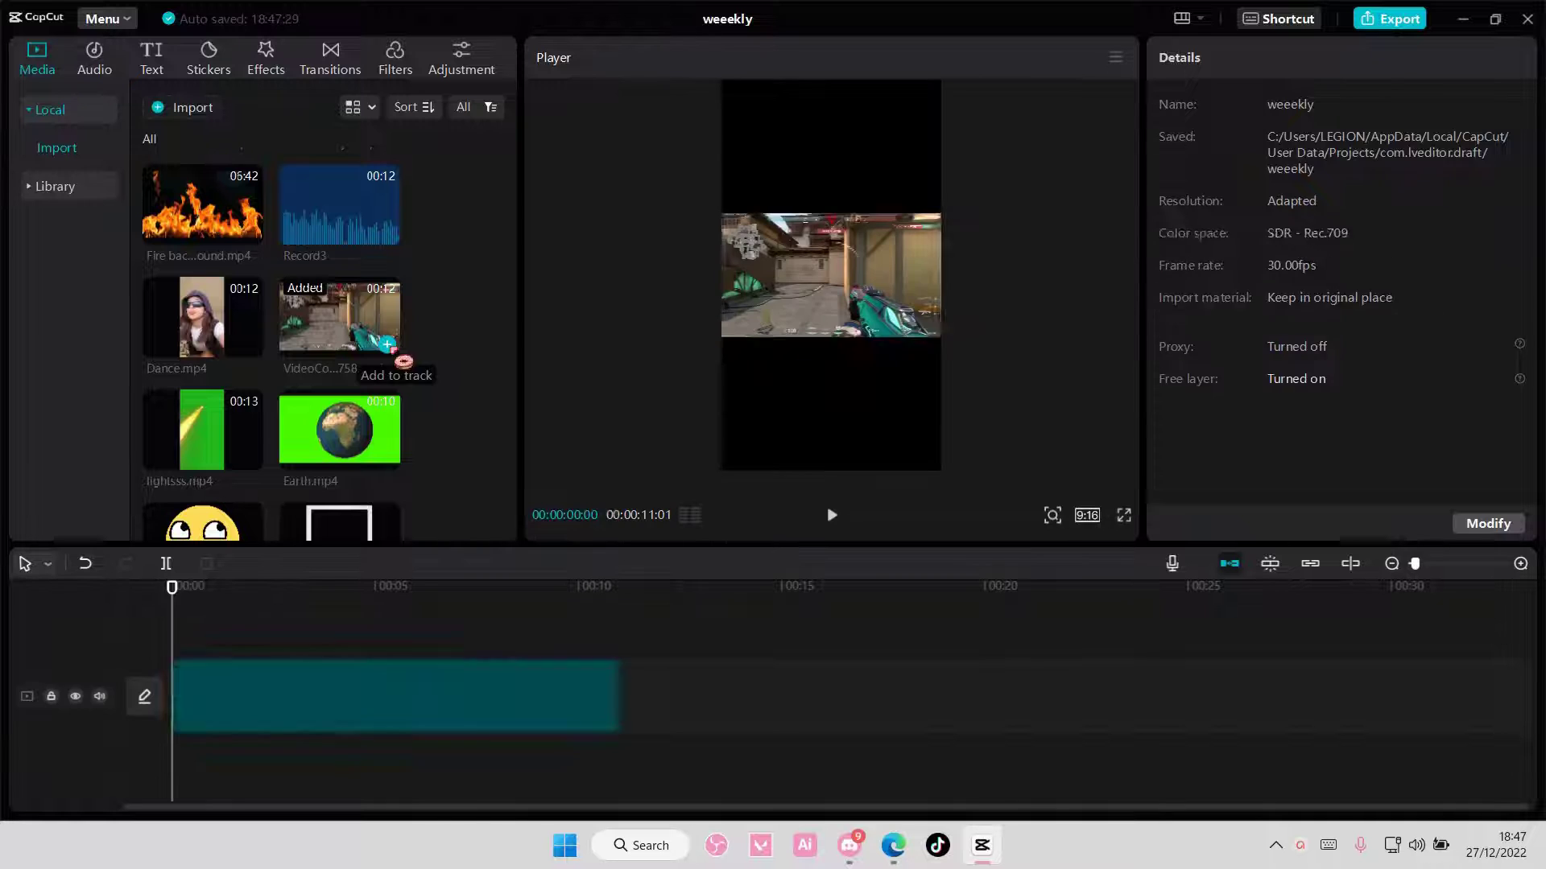
left_click(1087, 516)
left_click(1184, 573)
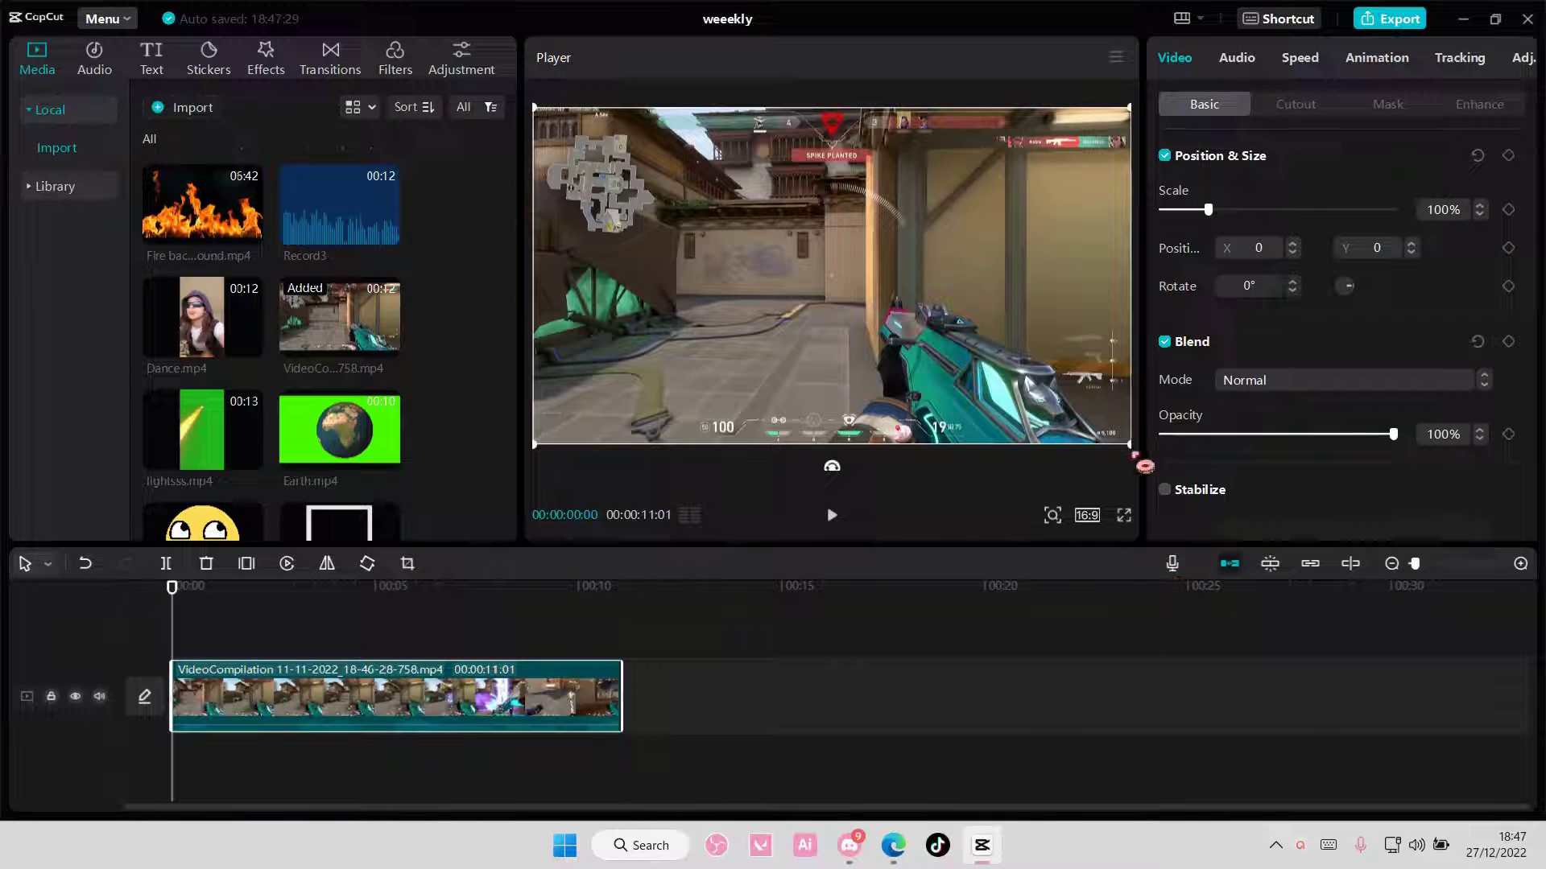
left_click_drag(1135, 456, 1093, 429)
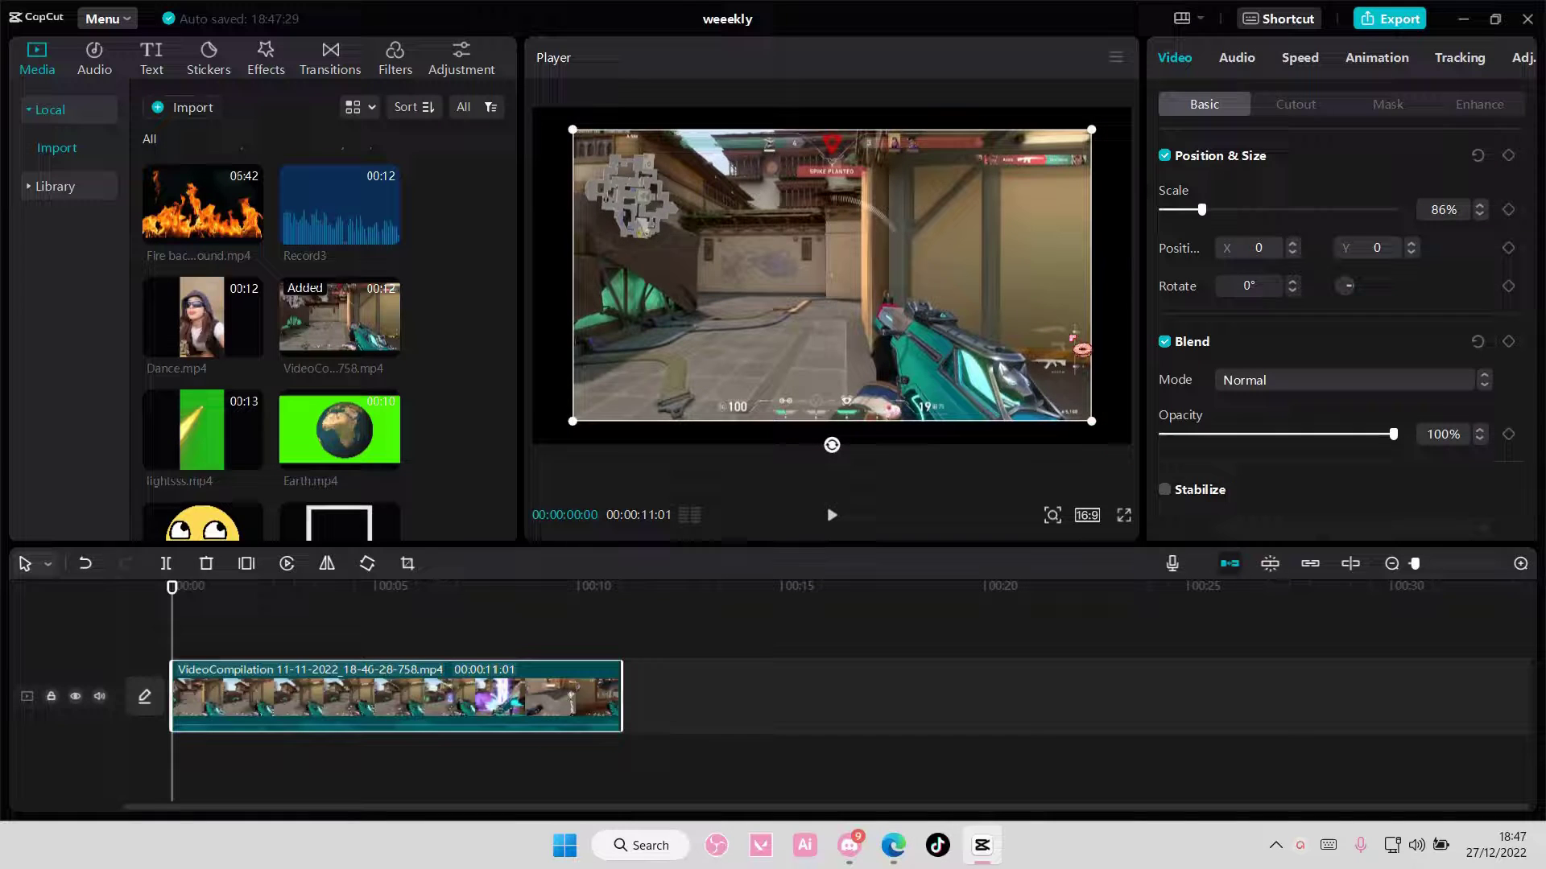
scroll(1151, 446, "down", 2)
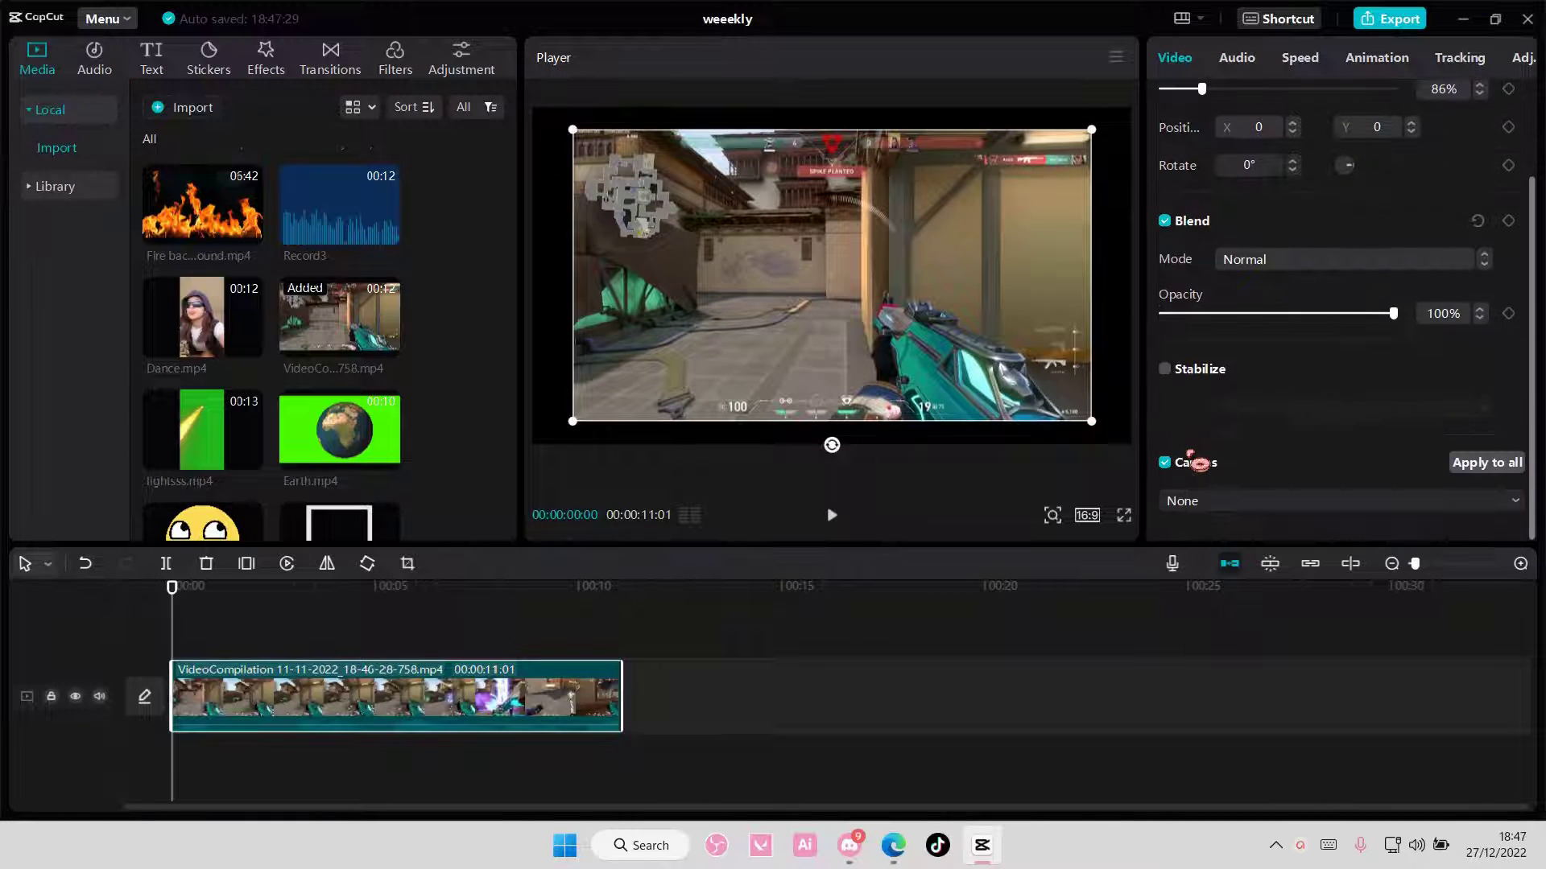
Step: Set the canvas to Style, trying bunny, flower, hearts and cloud backgrounds before the dark starry sky
left_click(1216, 505)
left_click(1226, 594)
scroll(1276, 511, "down", 1)
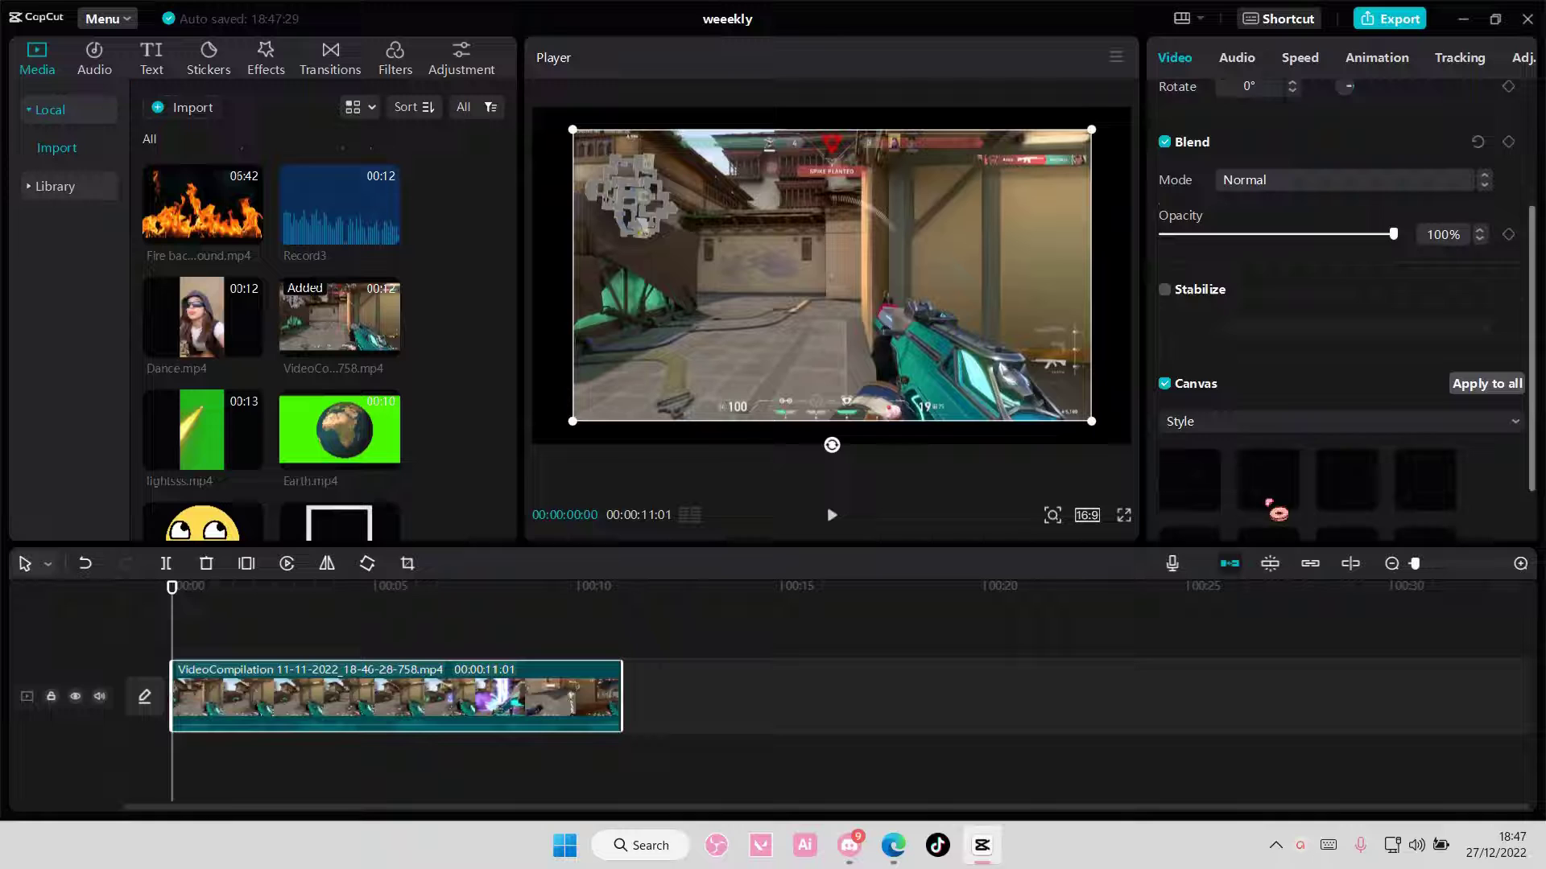
scroll(1269, 512, "down", 1)
scroll(1340, 362, "down", 3)
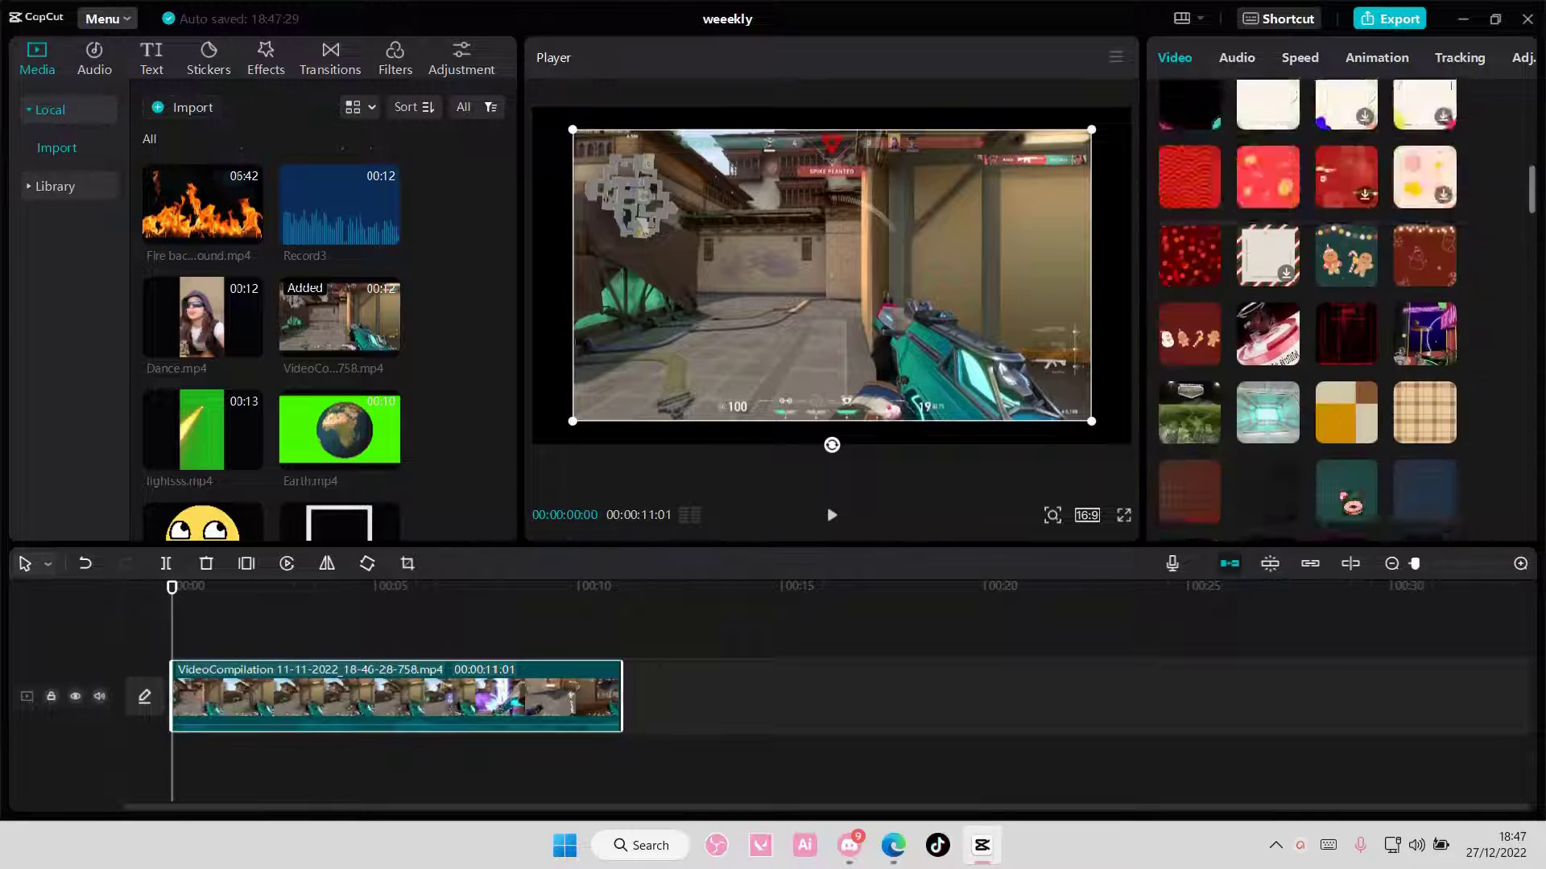
scroll(1341, 363, "down", 2)
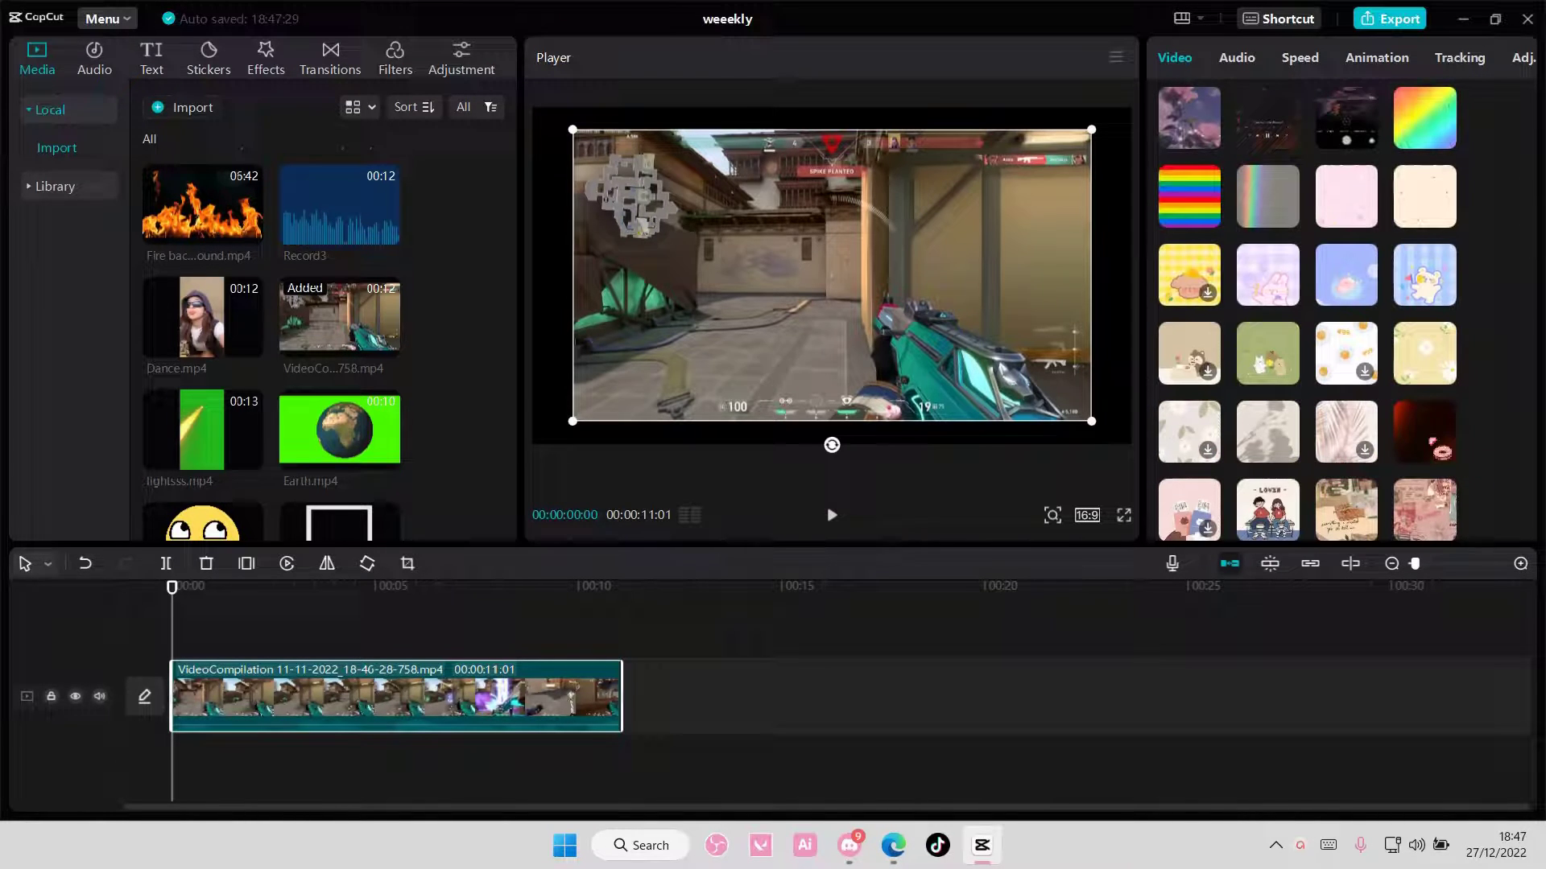
left_click(1297, 297)
scroll(1300, 314, "down", 3)
scroll(1299, 327, "down", 3)
scroll(1298, 337, "down", 2)
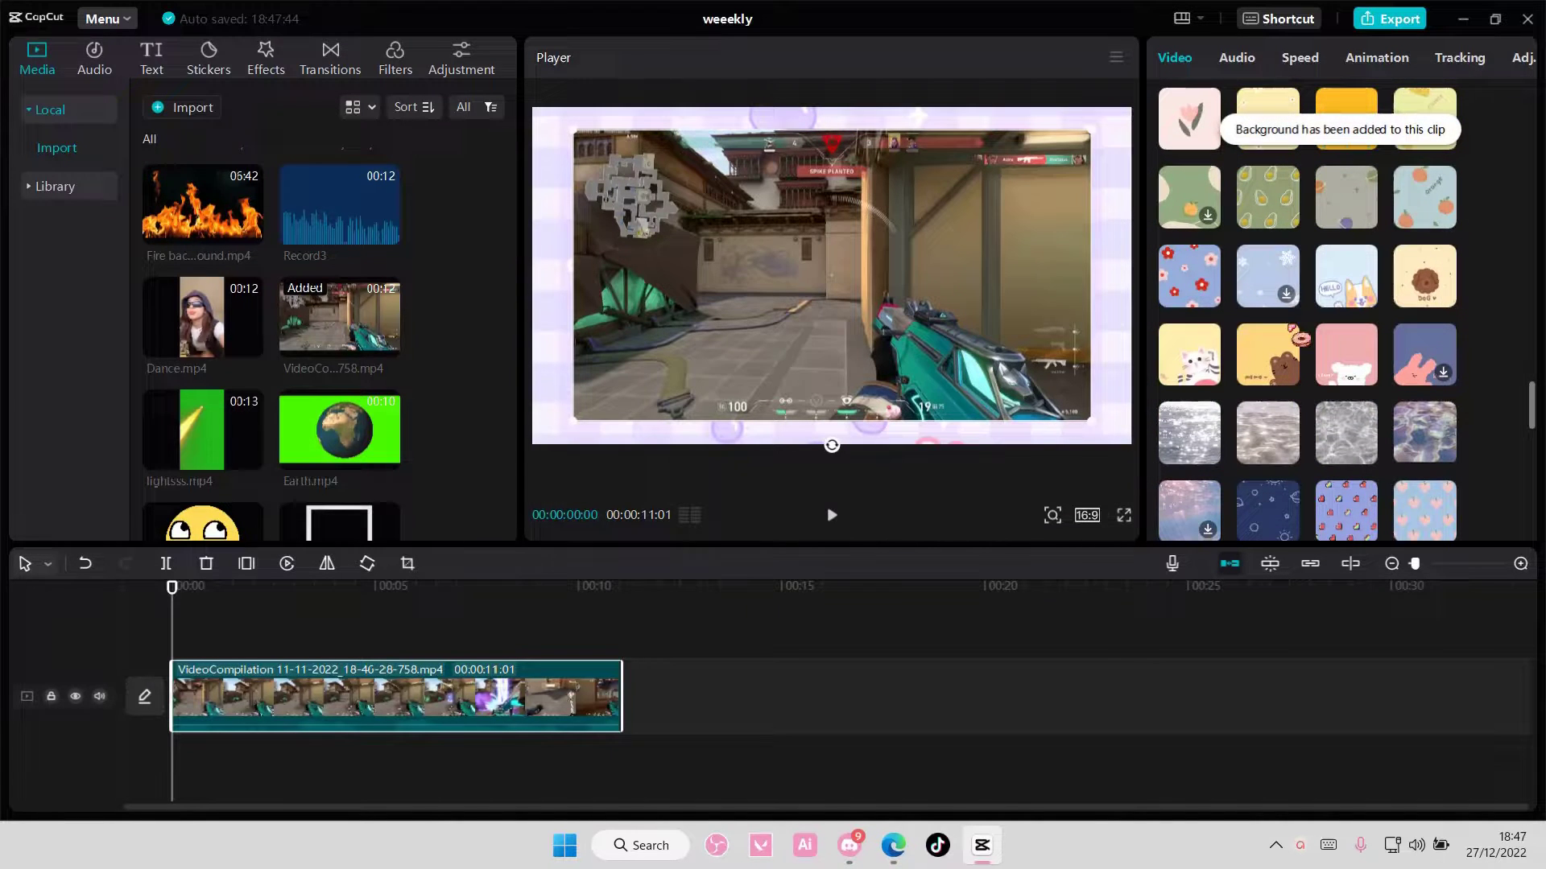
left_click(1189, 275)
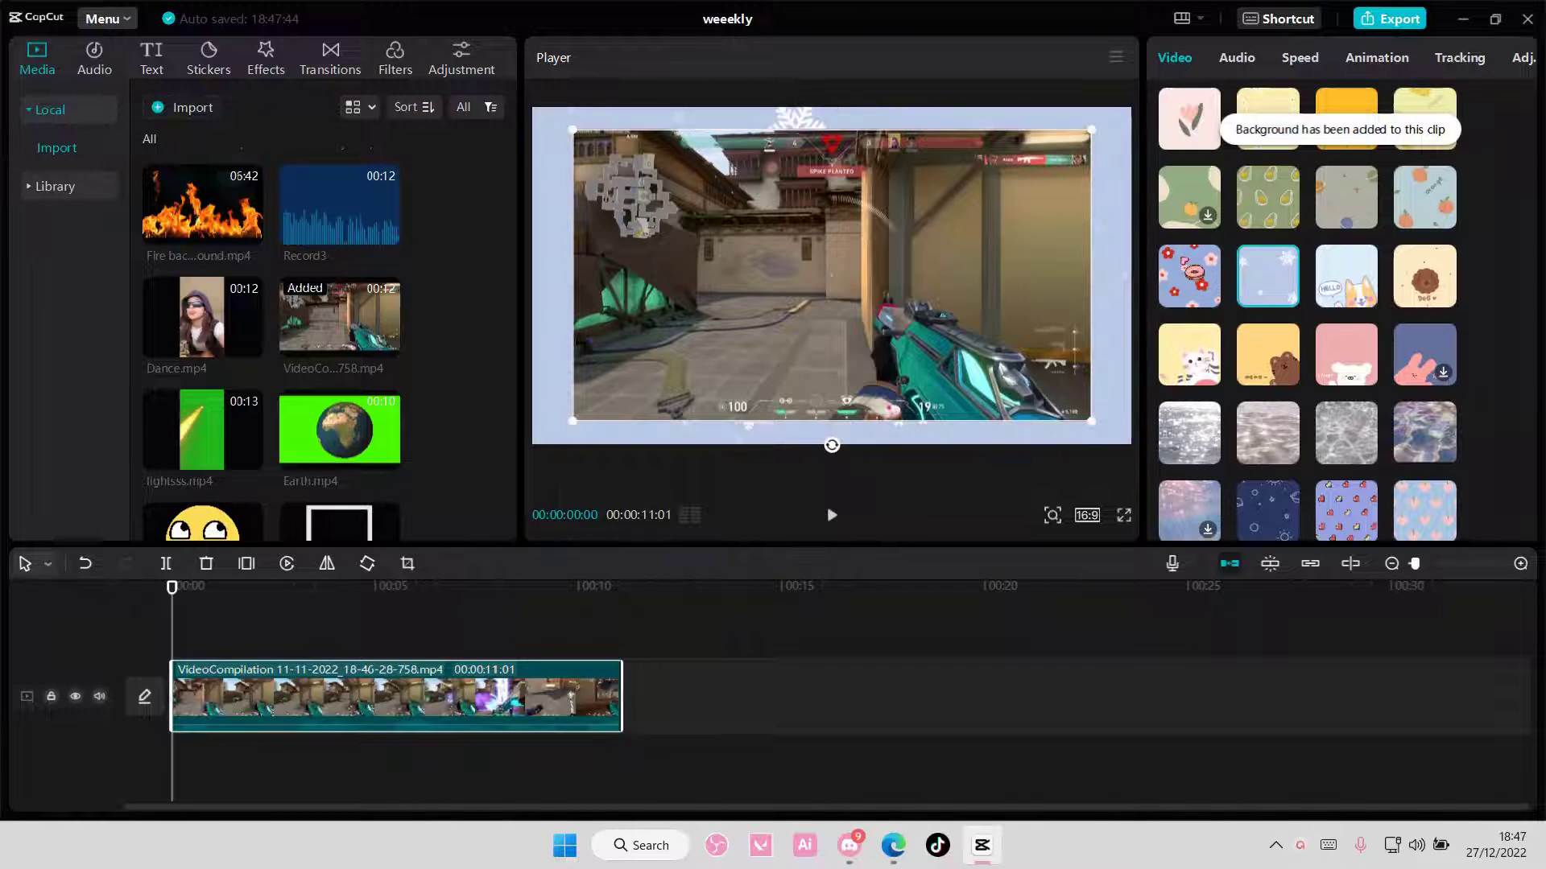
scroll(1274, 371, "down", 1)
left_click(1274, 433)
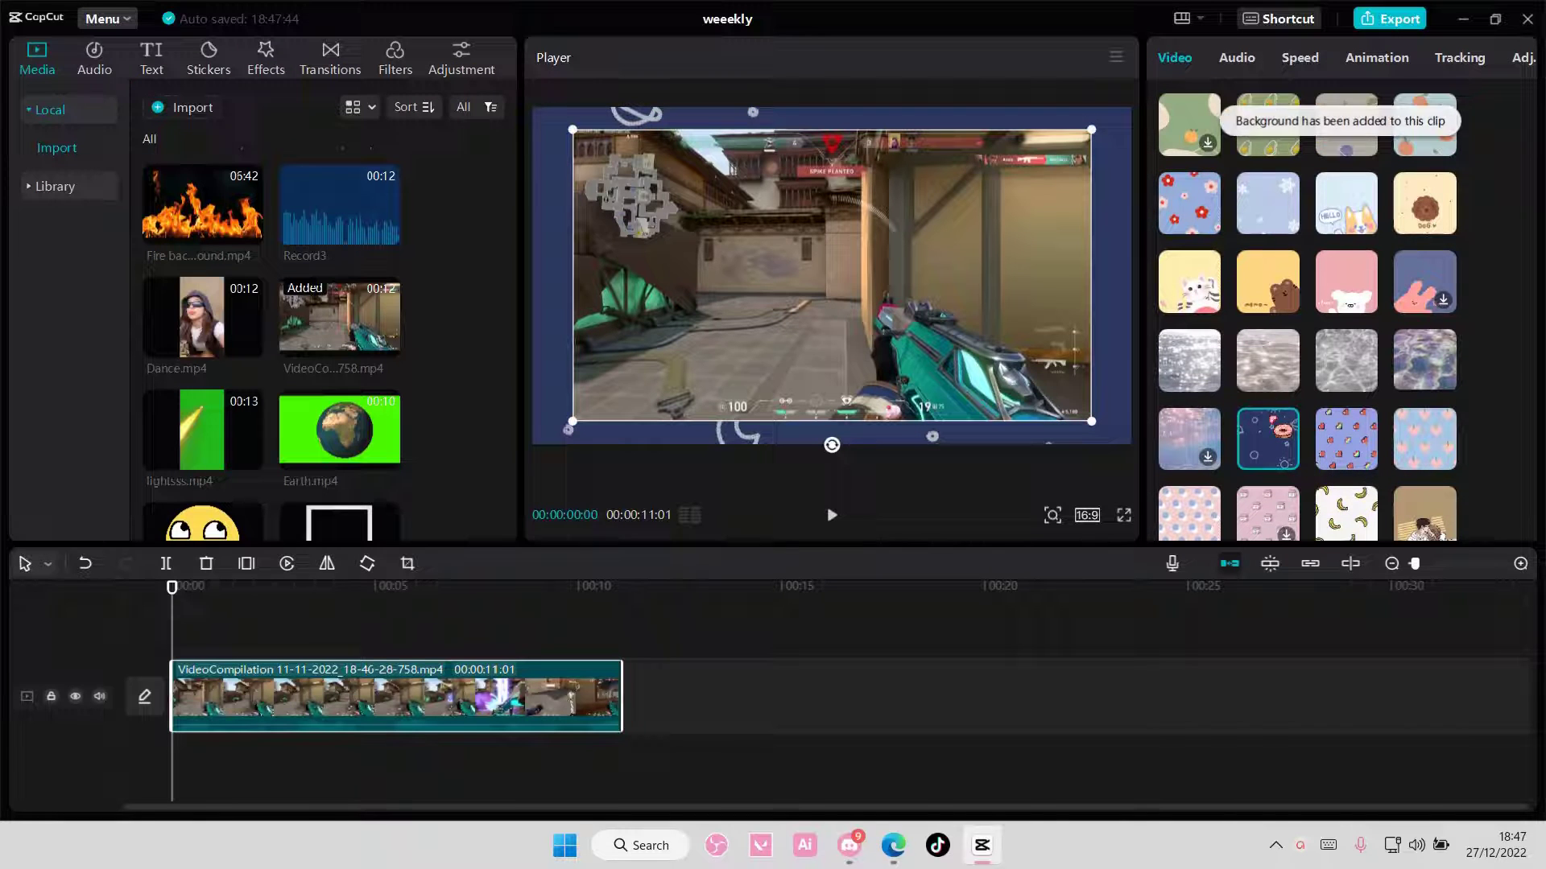
scroll(1397, 394, "down", 1)
left_click(1415, 375)
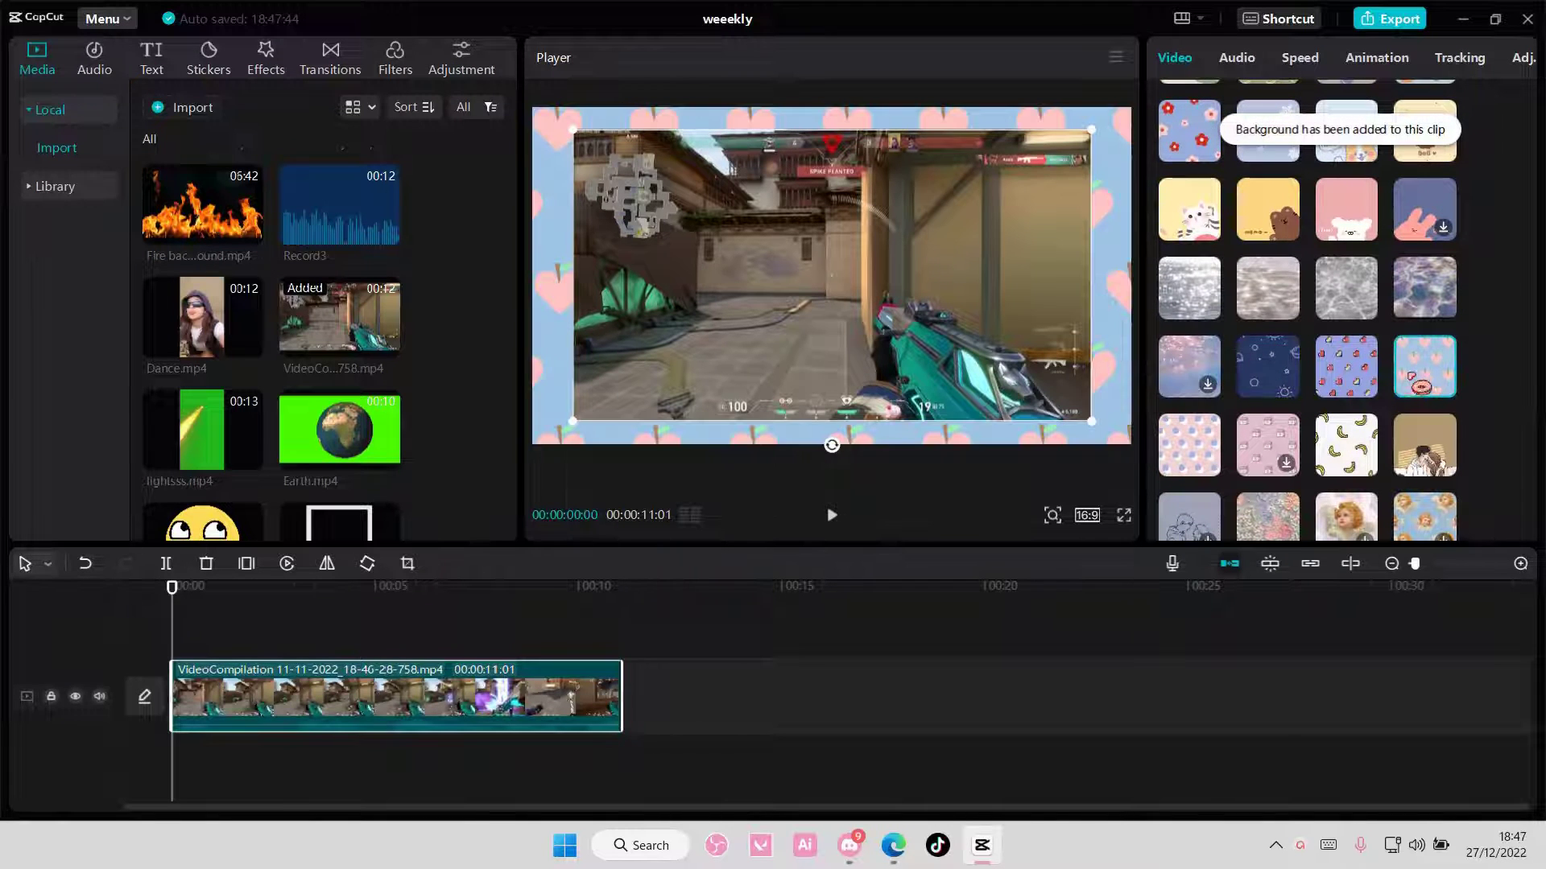
scroll(1415, 383, "down", 2)
scroll(1307, 315, "down", 2)
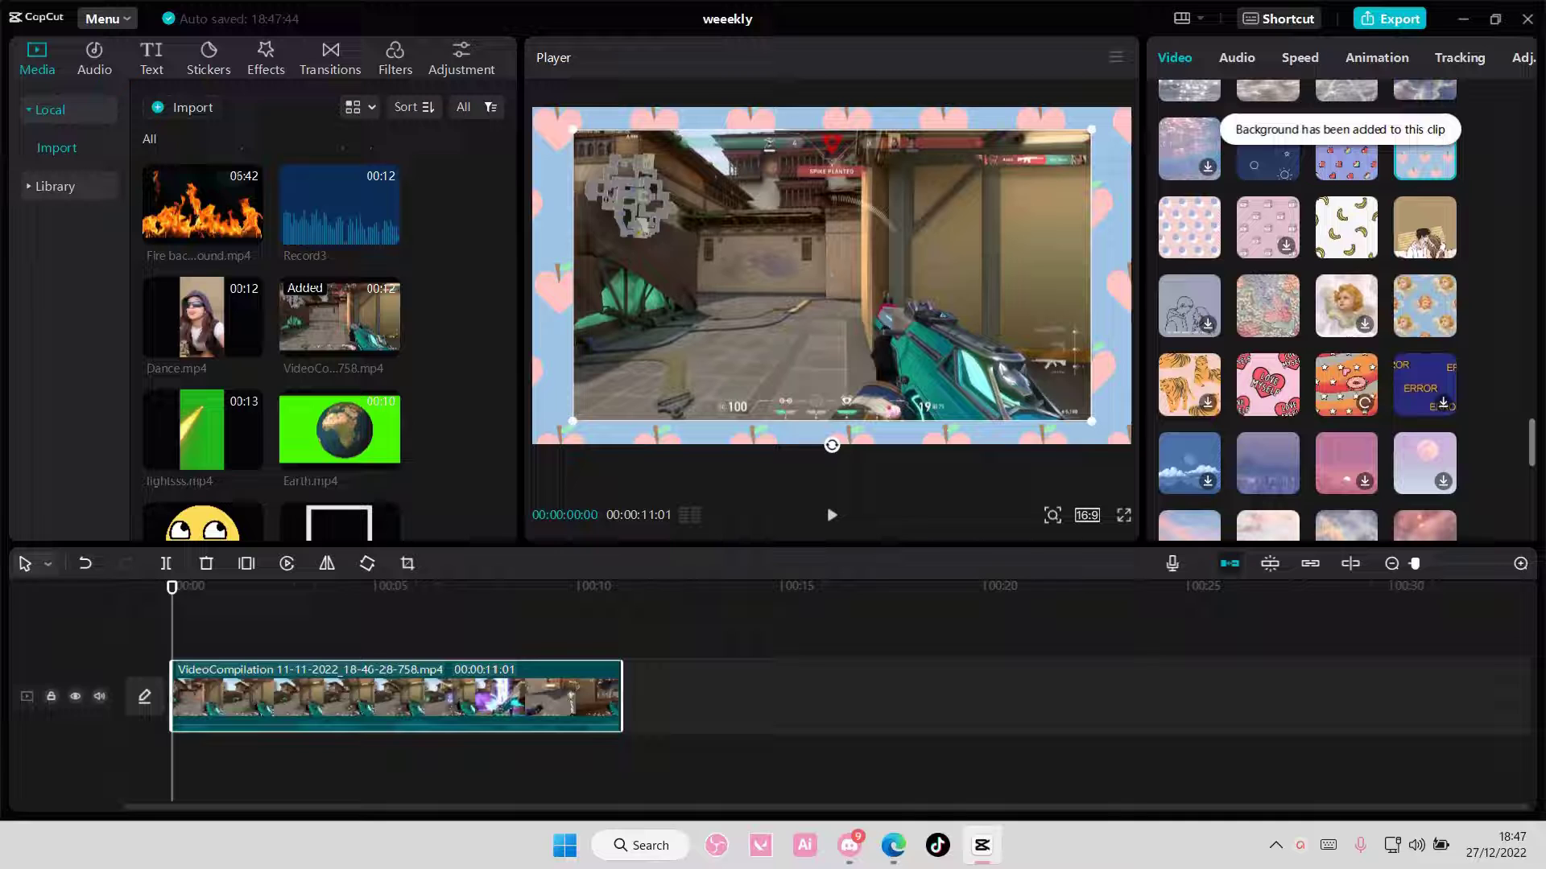
left_click(1190, 463)
scroll(1296, 455, "down", 4)
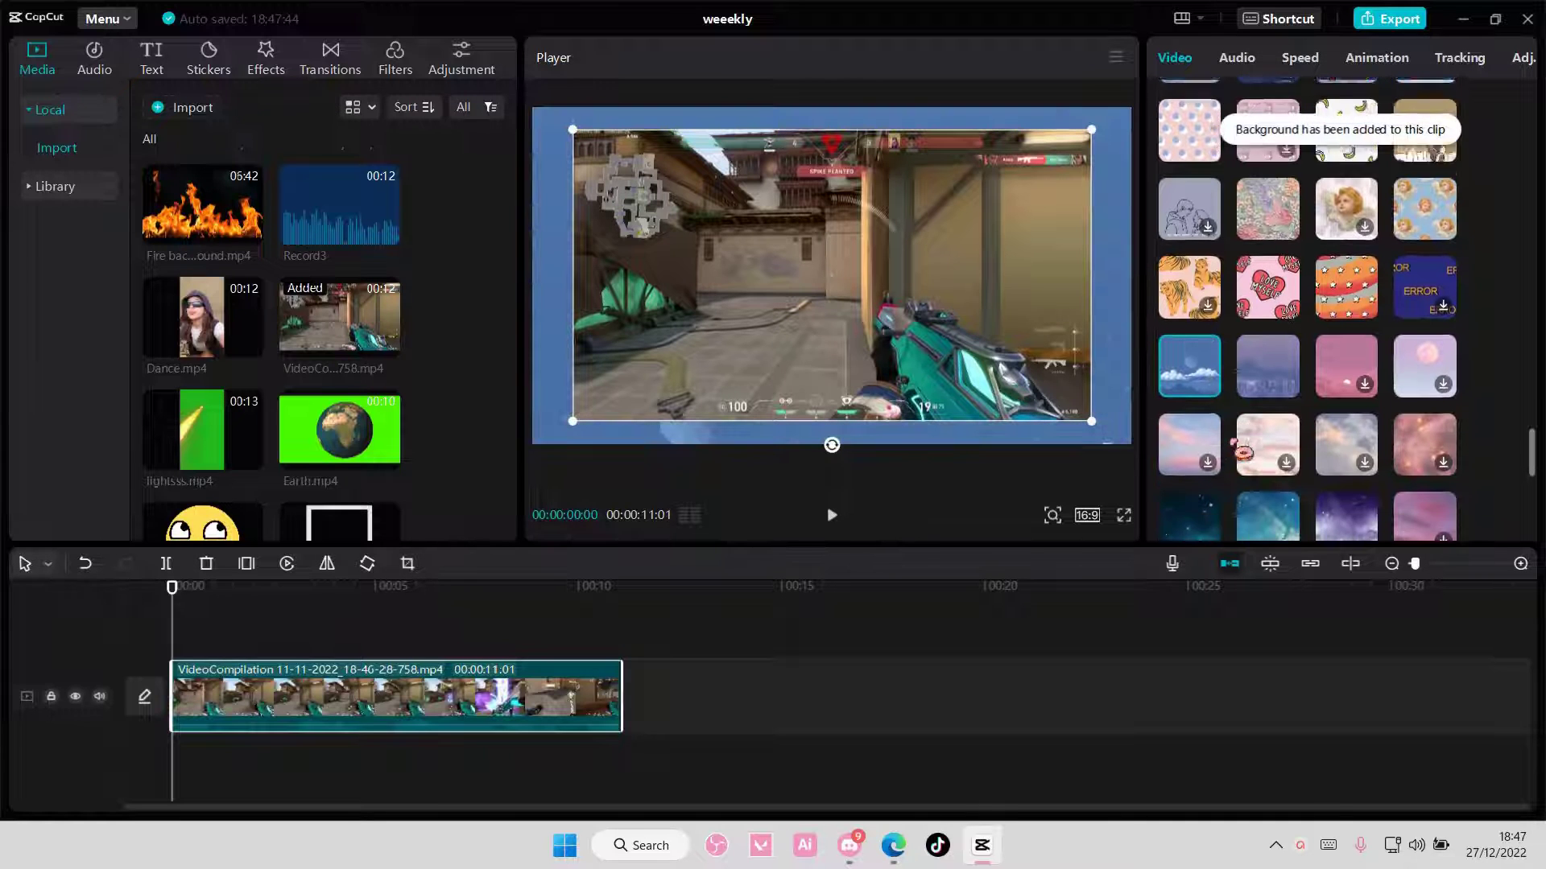
left_click(1292, 449)
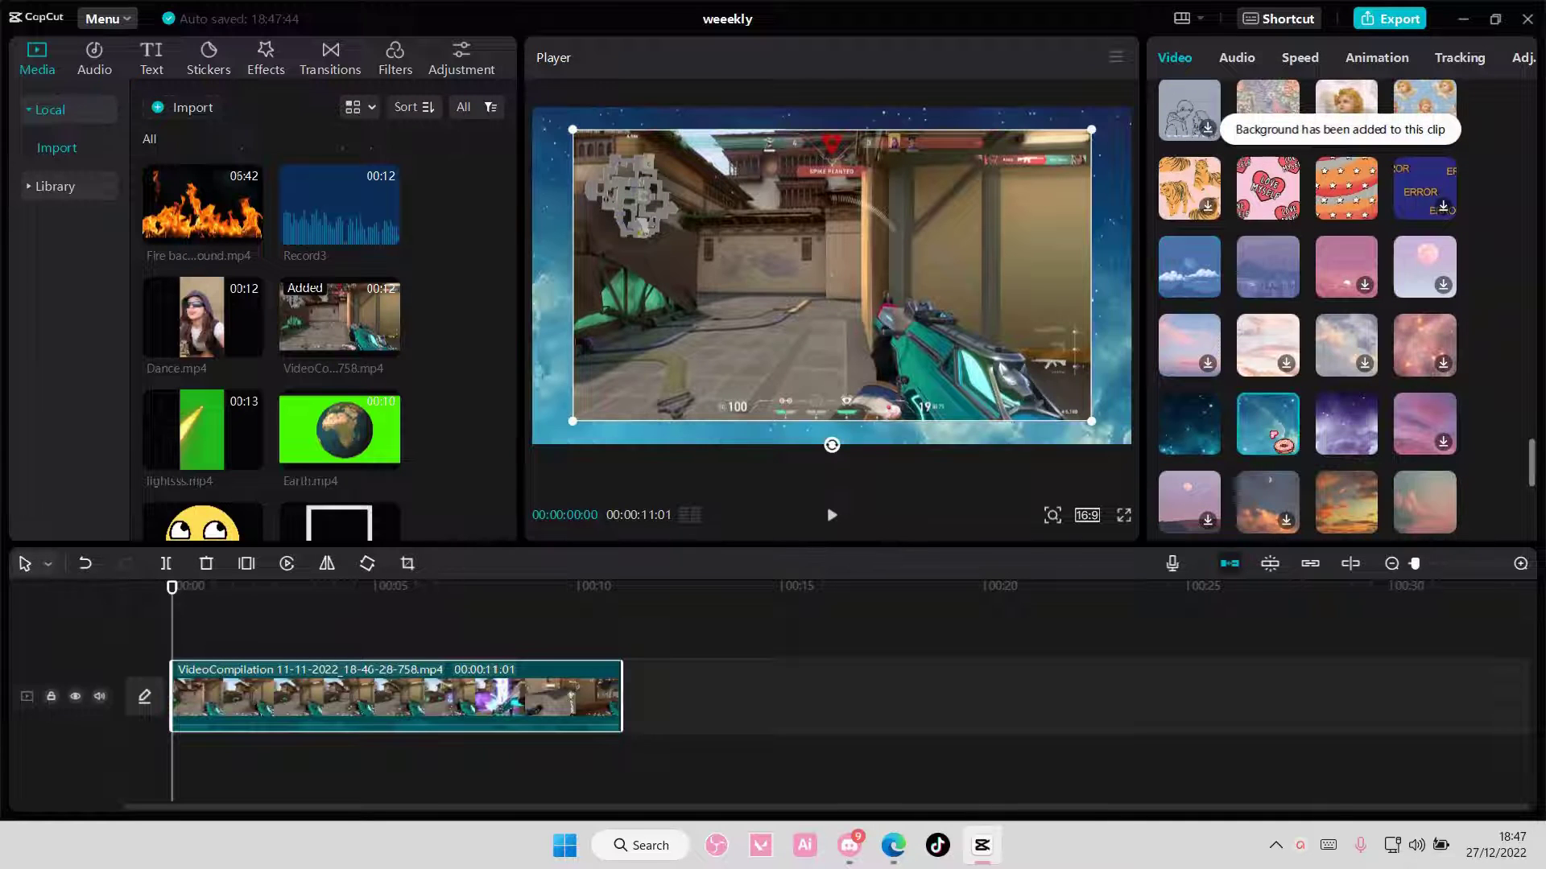
left_click(1214, 435)
Step: Shrink the gameplay clip slightly, then switch the Media panel from Library back to Local
left_click_drag(1093, 422, 1084, 417)
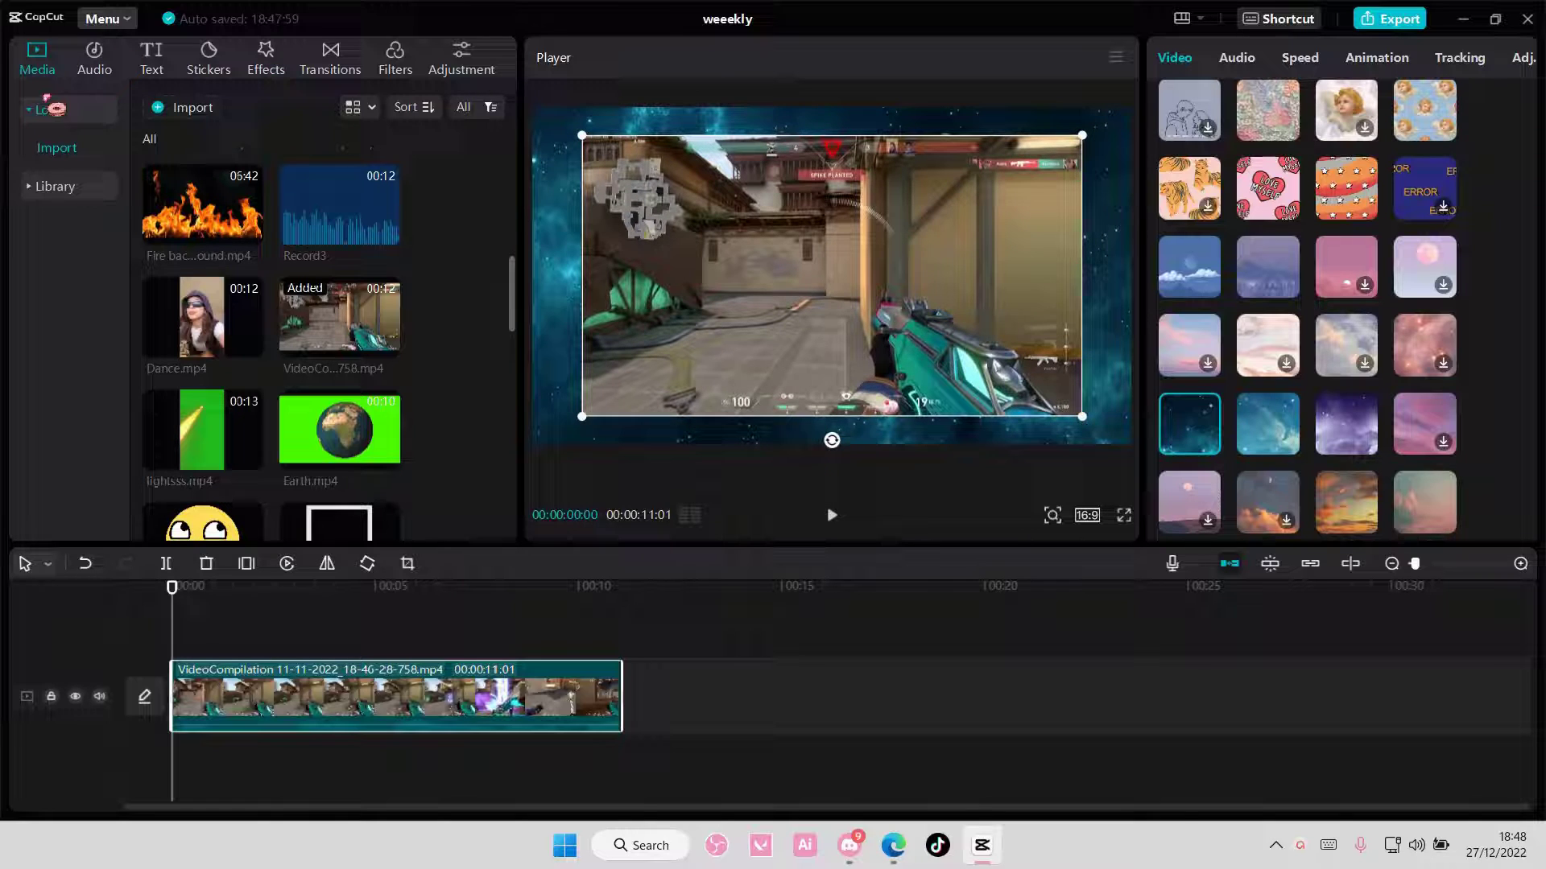
left_click(55, 186)
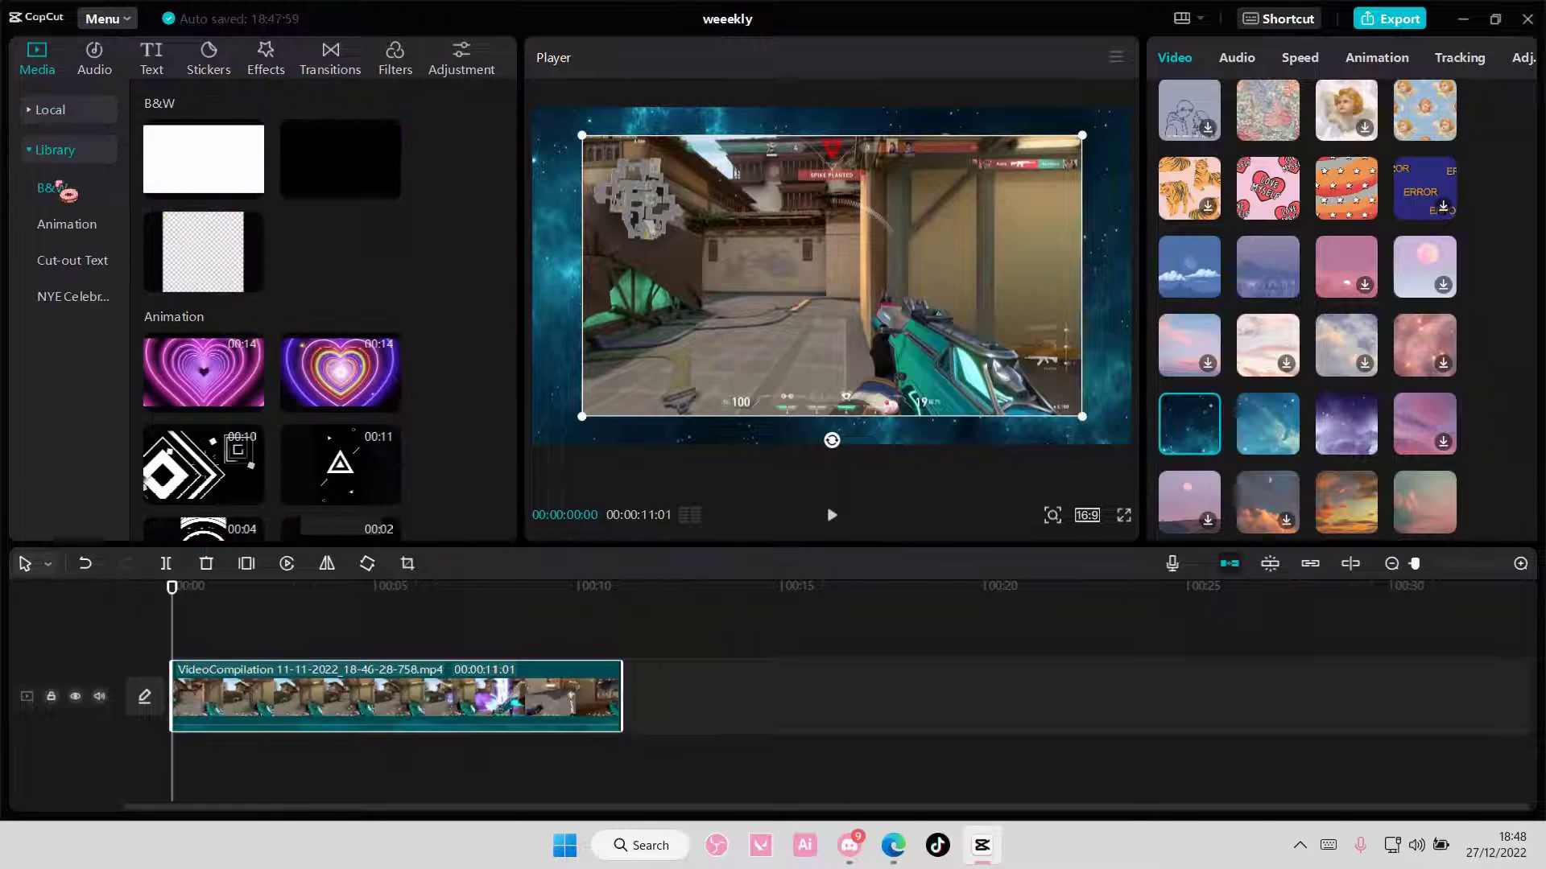
left_click(94, 118)
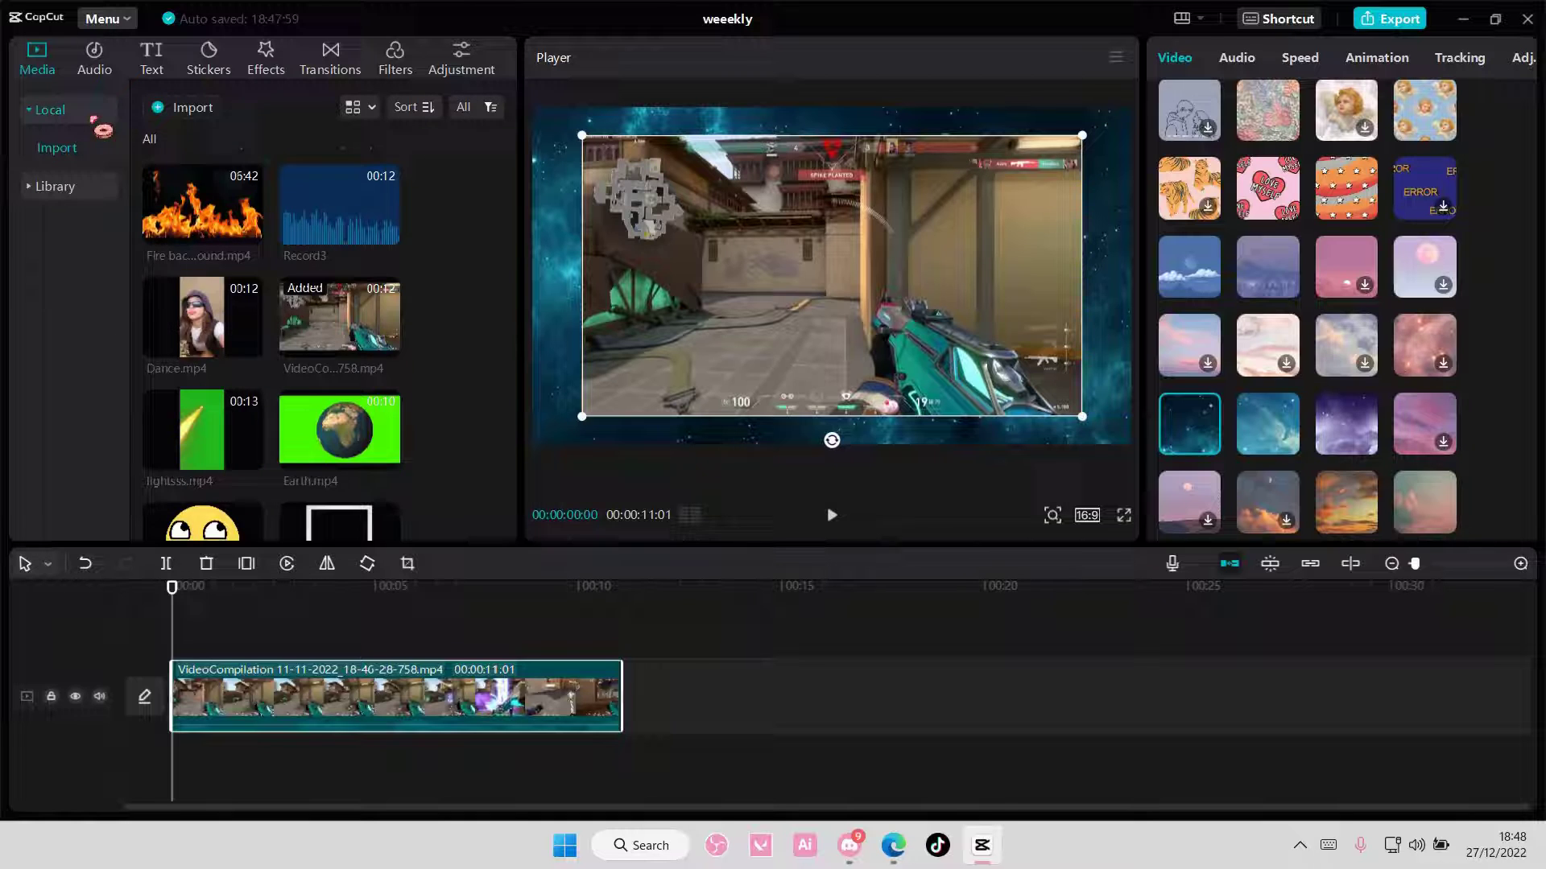
scroll(251, 238, "down", 5)
scroll(250, 239, "down", 3)
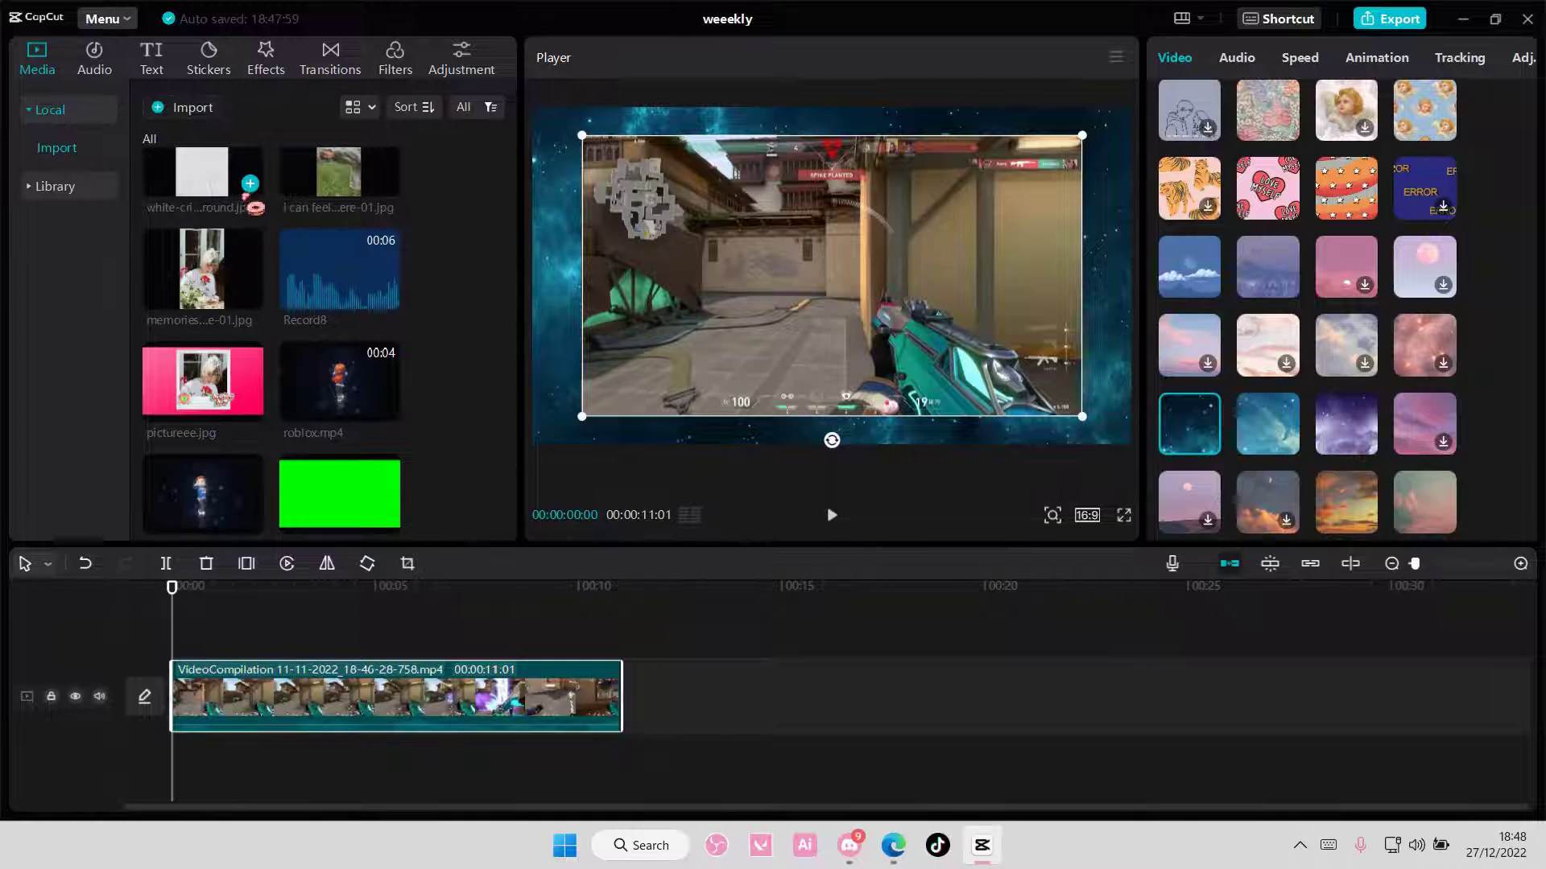
Step: Place the white crinkled paper above the video, extend it to 11:01, rotate -90° and enlarge it
left_click_drag(257, 197, 275, 652)
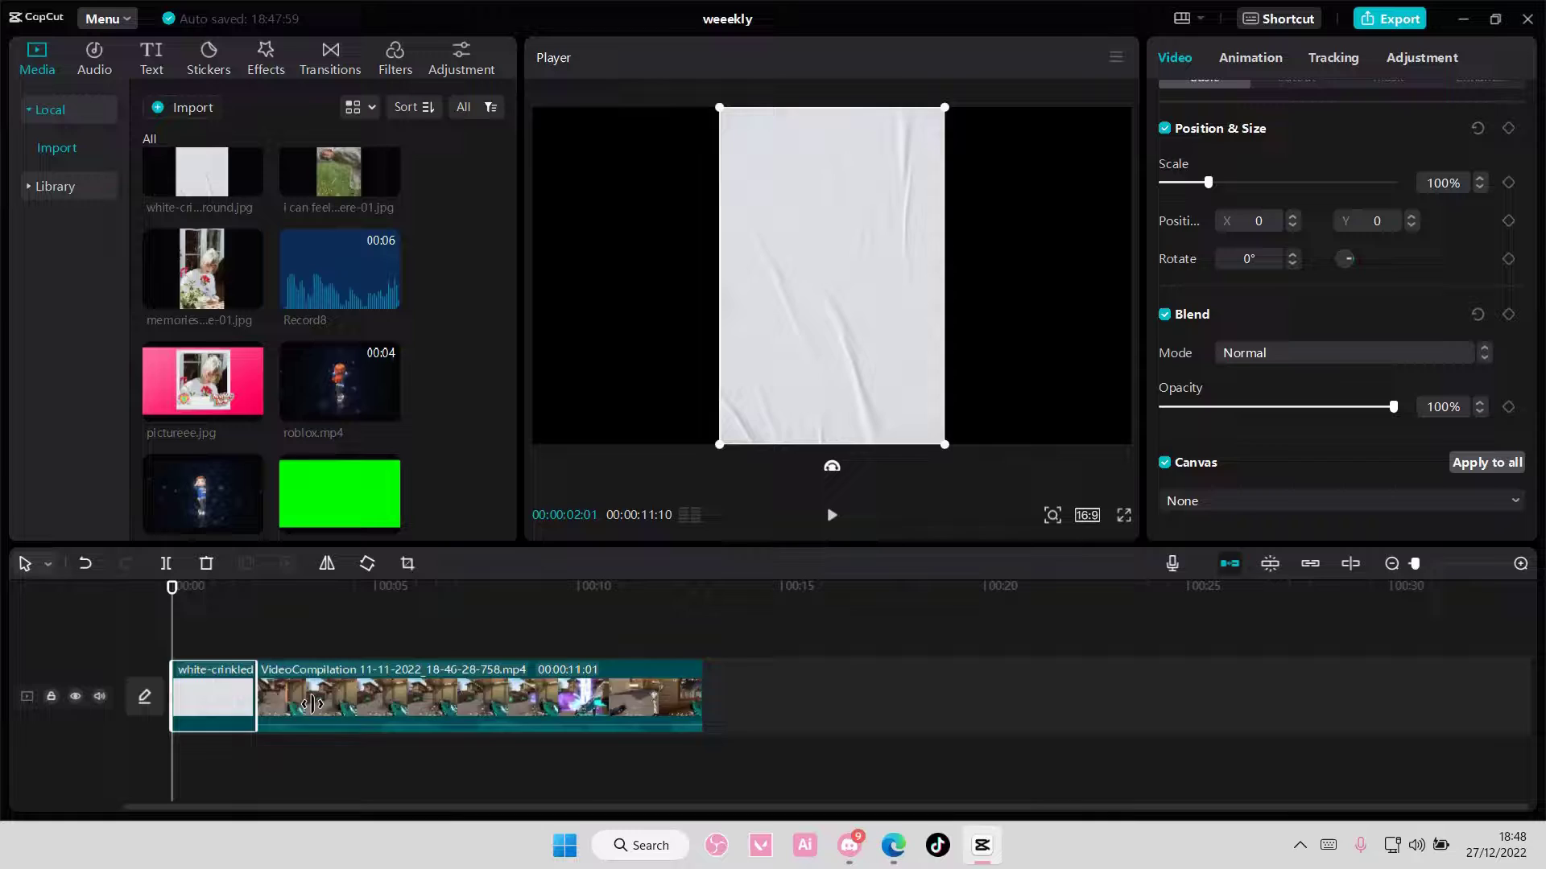
left_click_drag(372, 670, 614, 691)
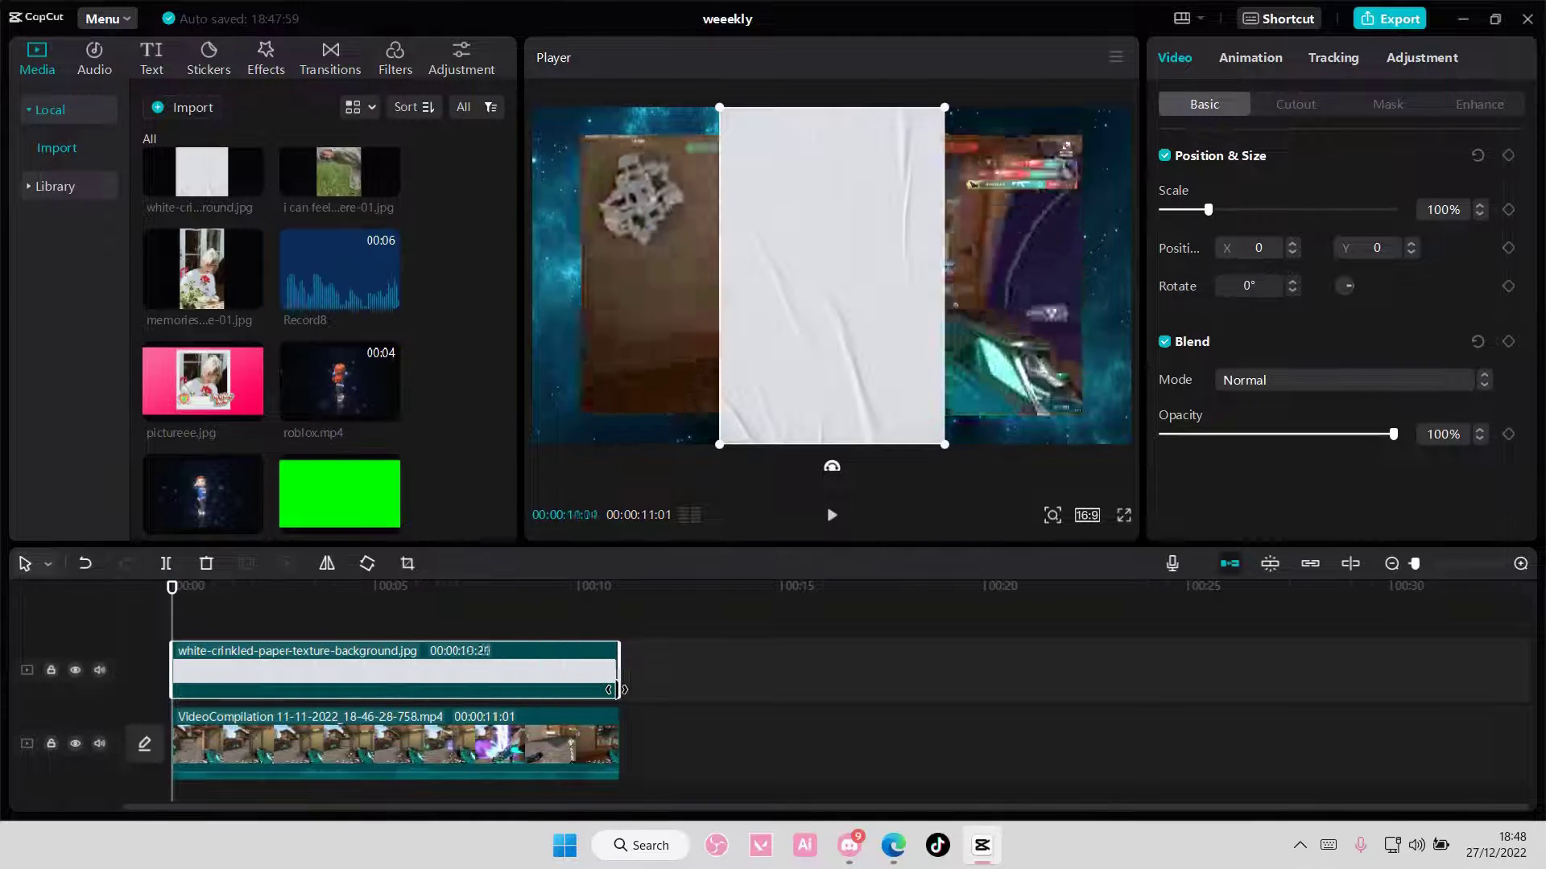
left_click_drag(830, 468, 1024, 276)
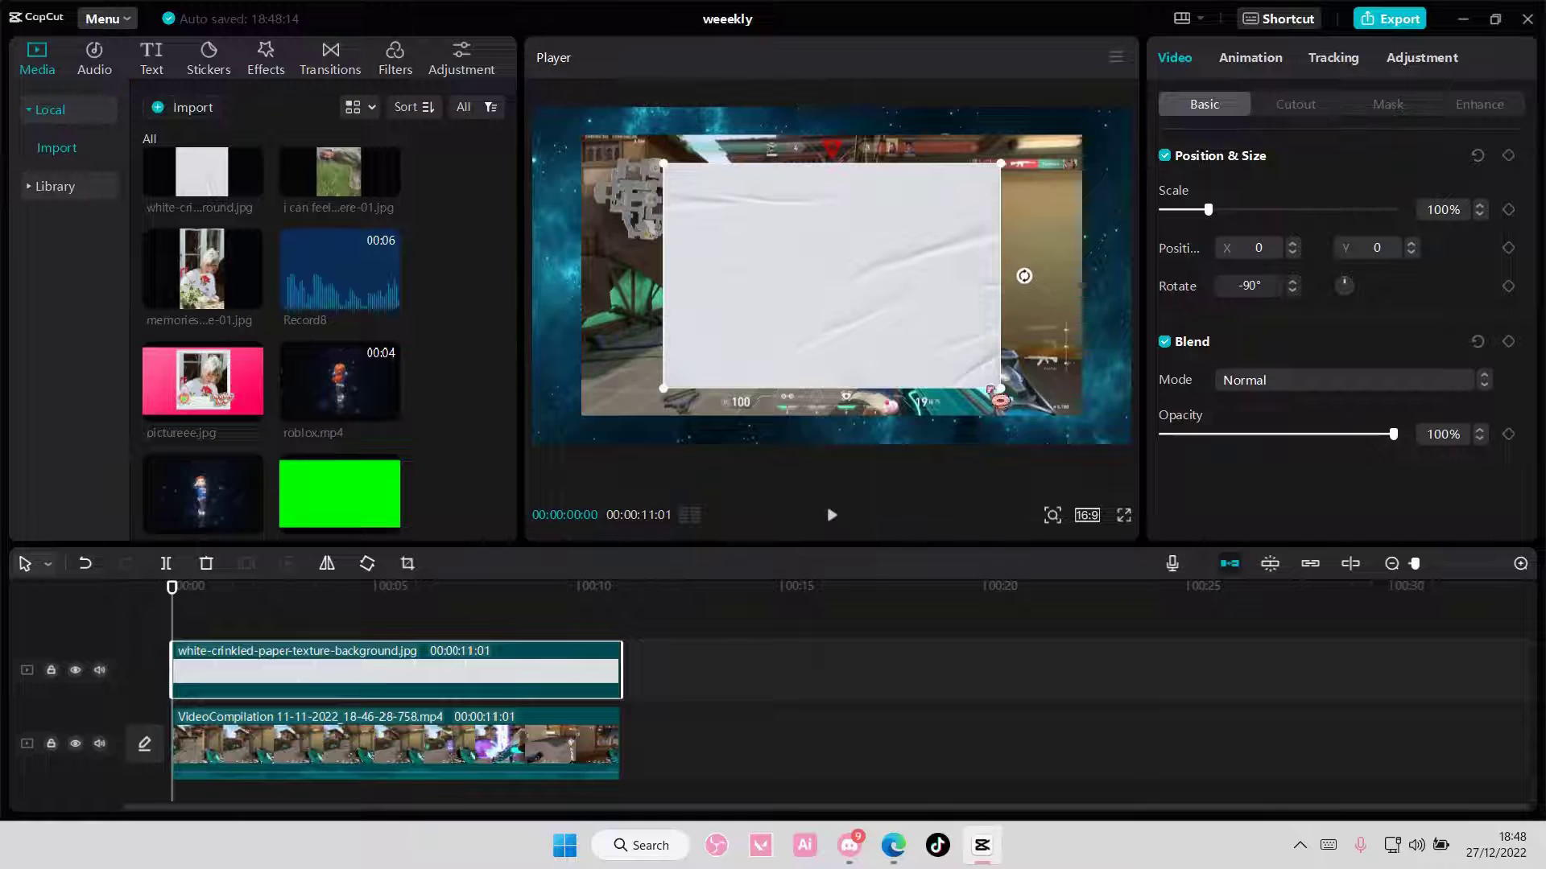
mouse_move(1001, 390)
left_mouse_down()
mouse_move(1113, 476)
mouse_move(1098, 487)
left_mouse_up()
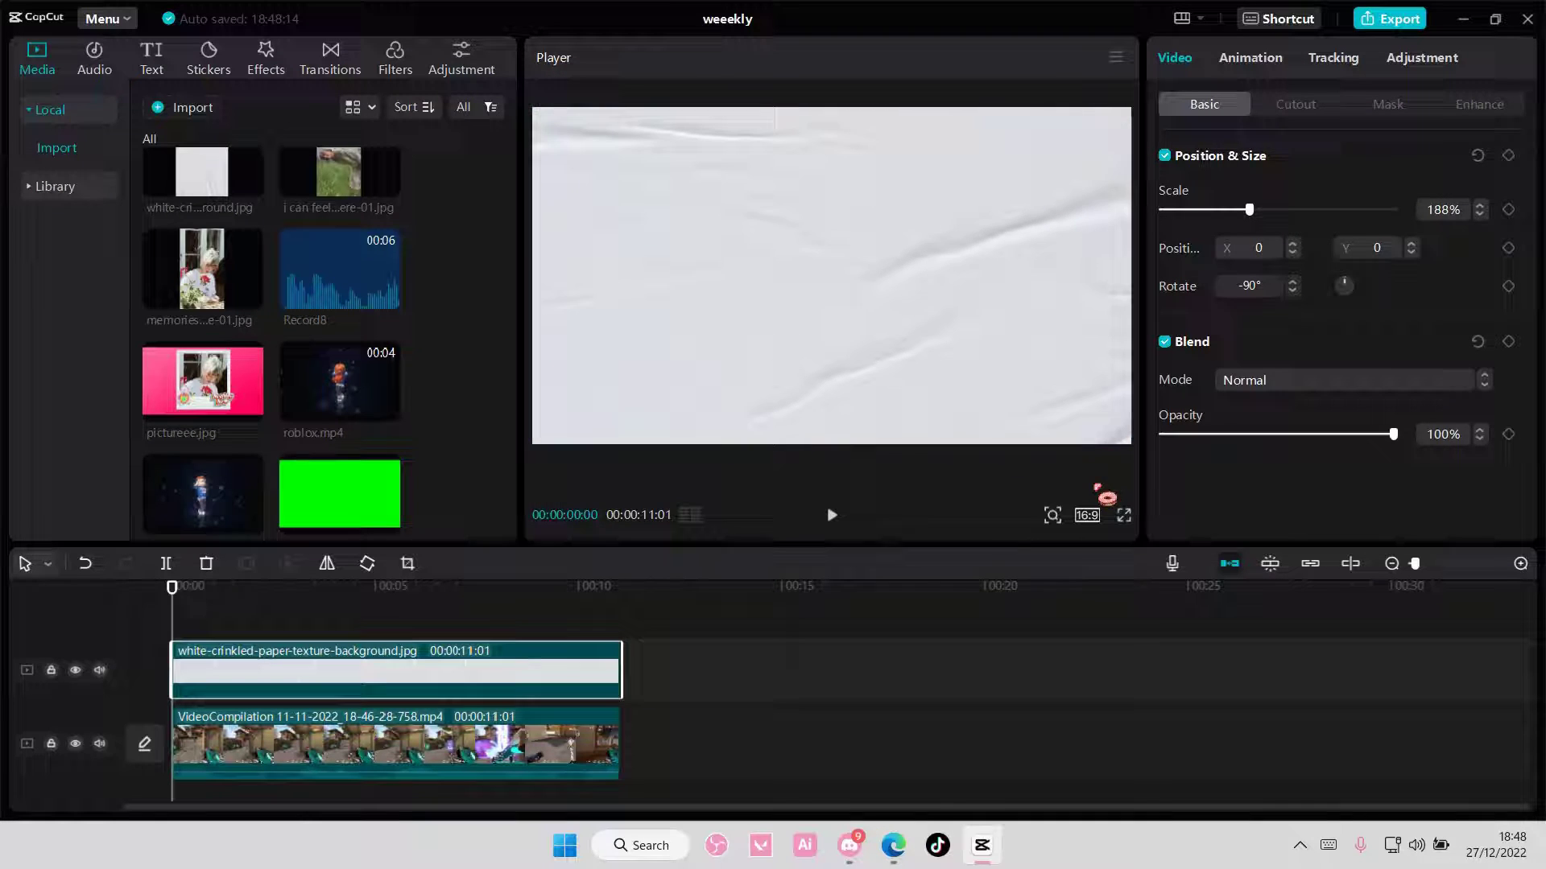
Step: Try Brighten, Screen, Overlay and Darken blend modes on the paper layer
left_click(1302, 381)
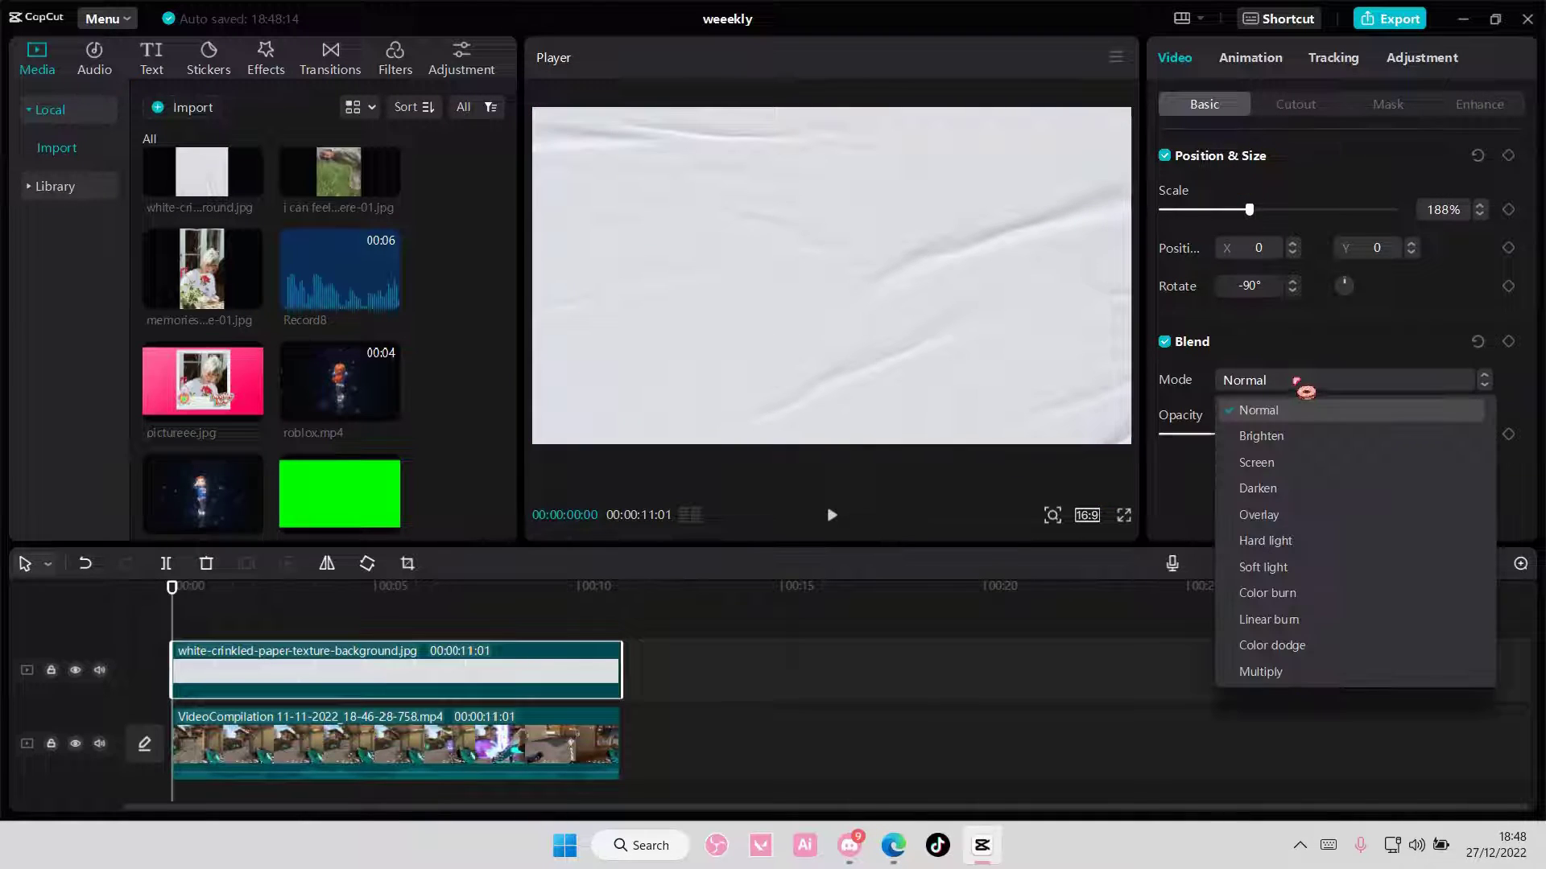
left_click(1282, 437)
left_click(1283, 388)
left_click(1290, 461)
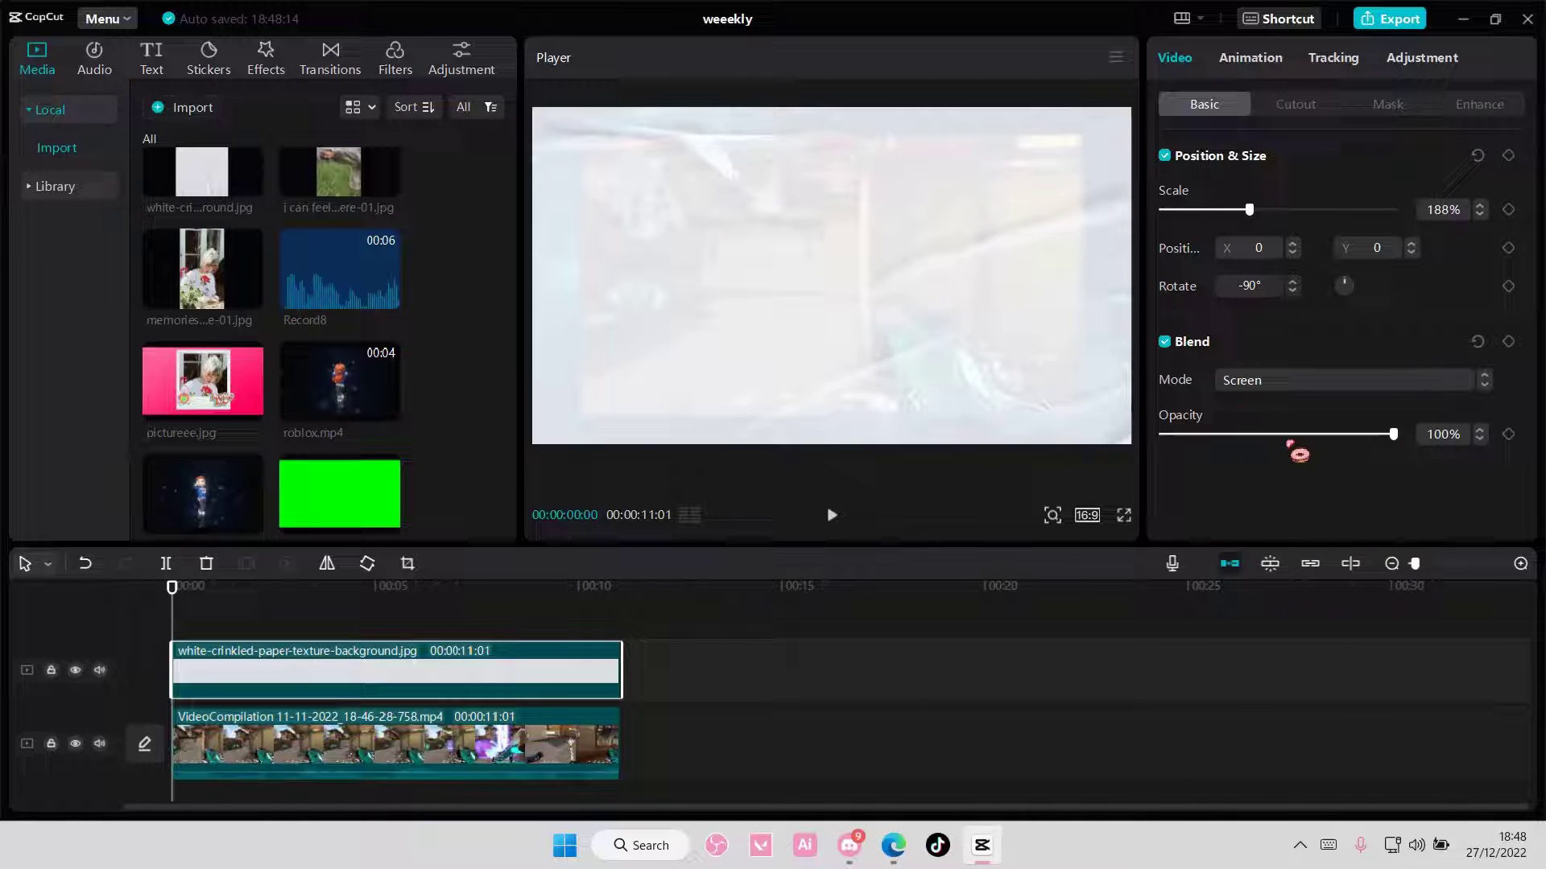
left_click(1288, 384)
left_click(1262, 515)
left_click(1284, 383)
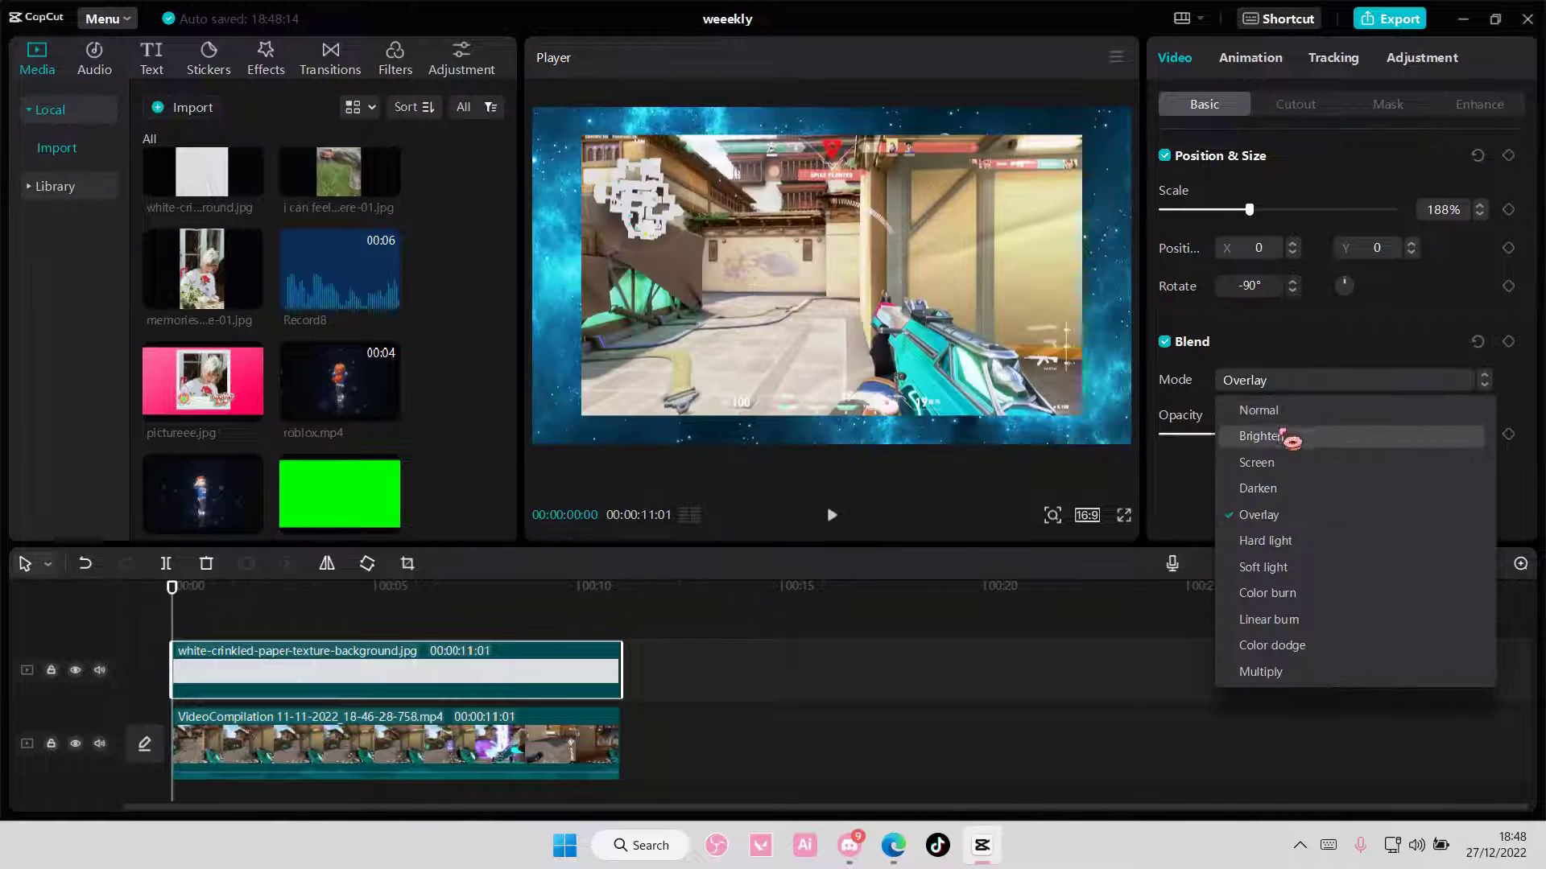
left_click(1283, 488)
Step: Set the paper layer's blend mode to Soft light, then deselect it
left_click(1288, 384)
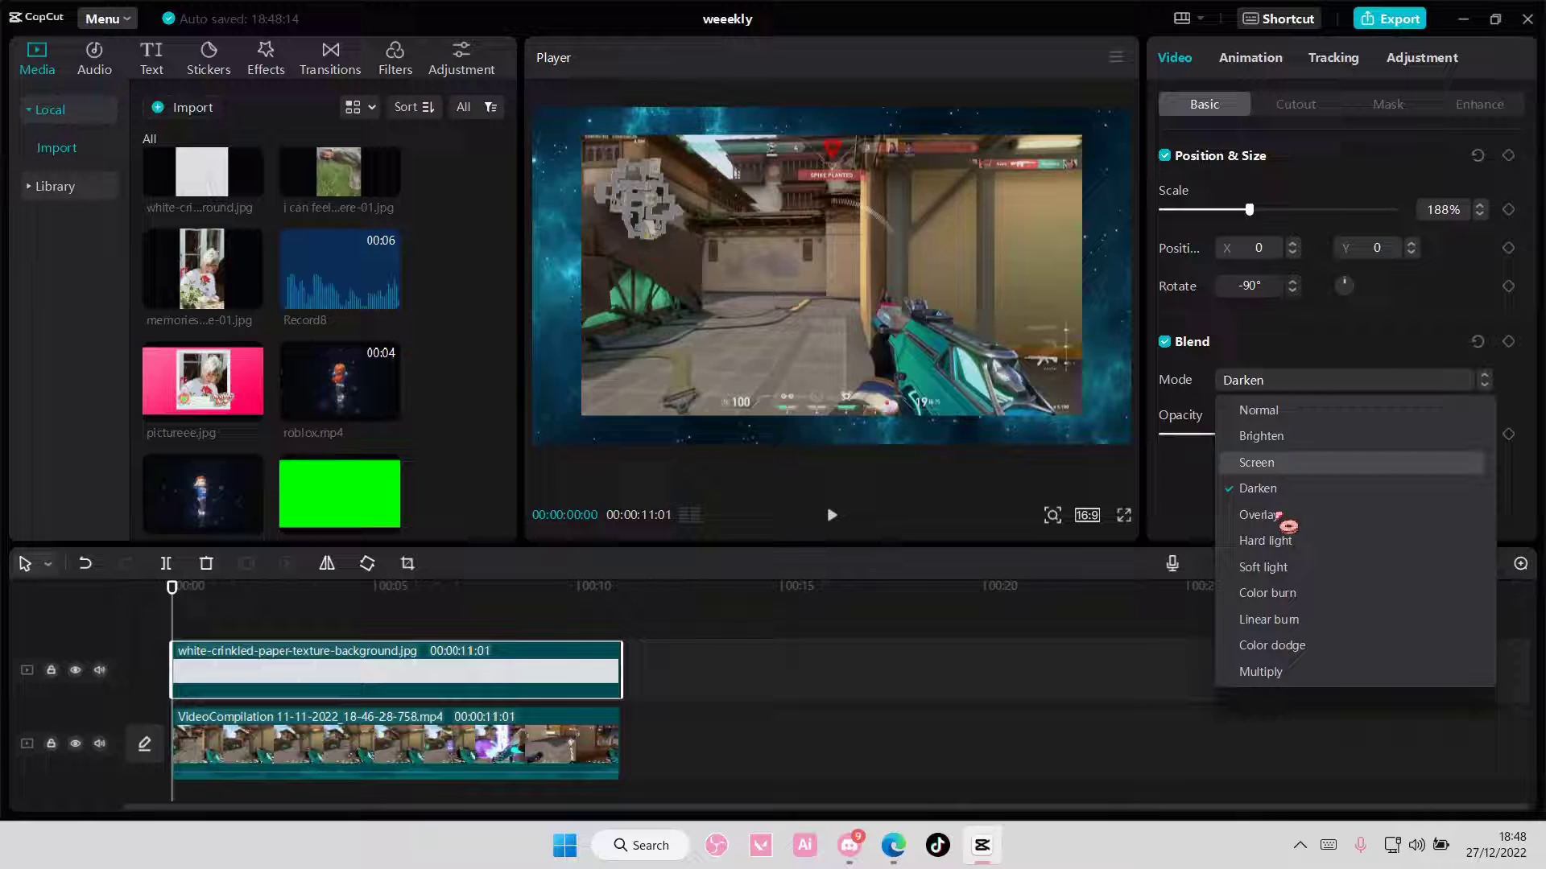
left_click(1281, 567)
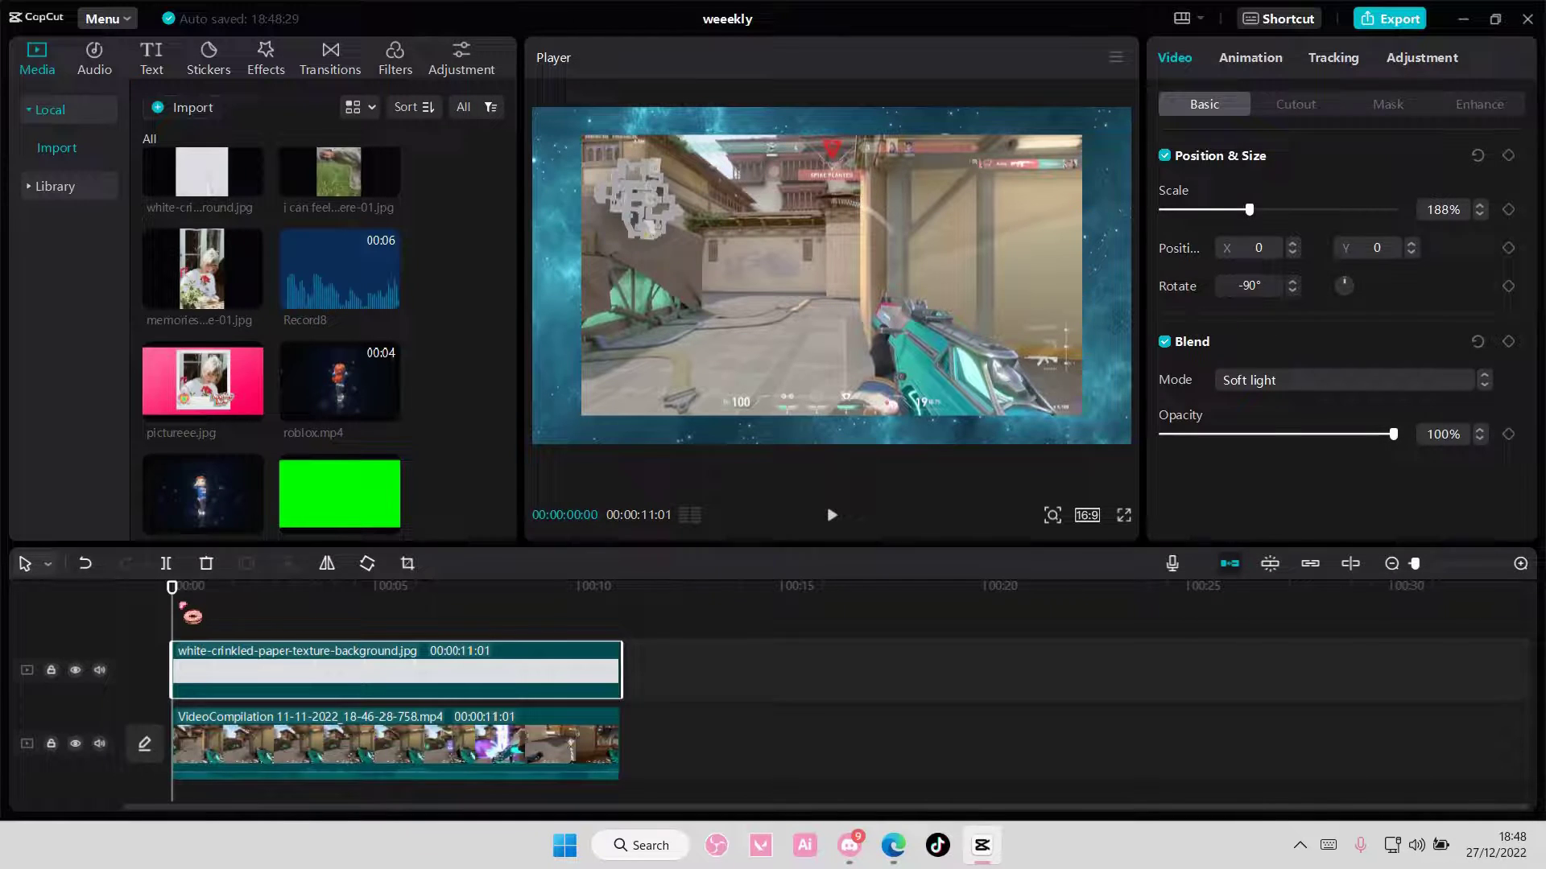
left_click(192, 615)
left_click(181, 609)
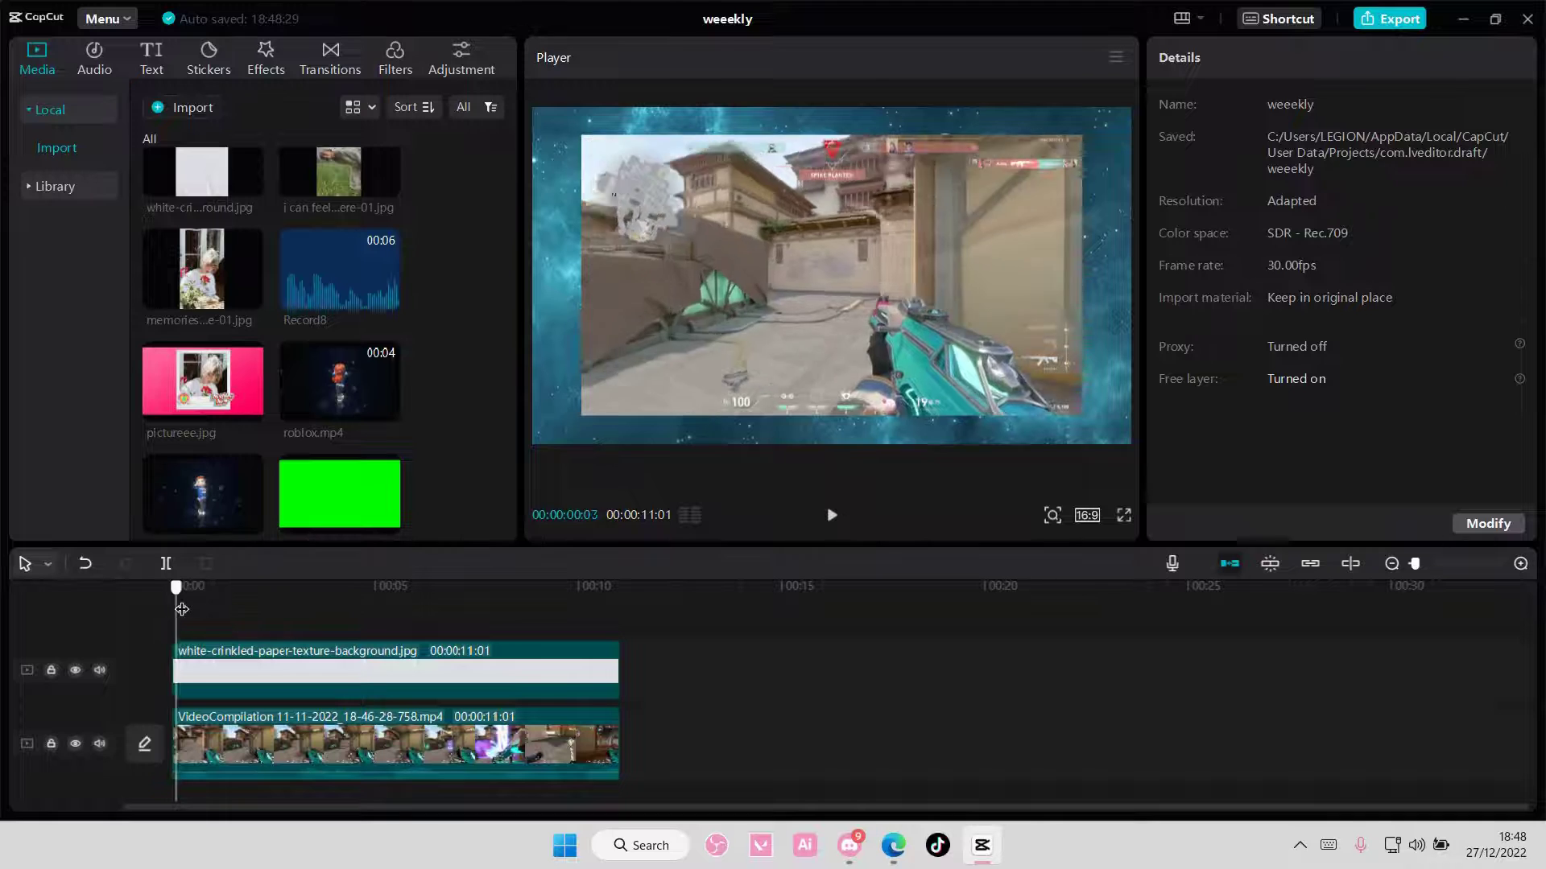
Step: Browse Effects > Video effects > Basic to reach the Screenshot Magnifier row
left_click_drag(182, 608, 172, 609)
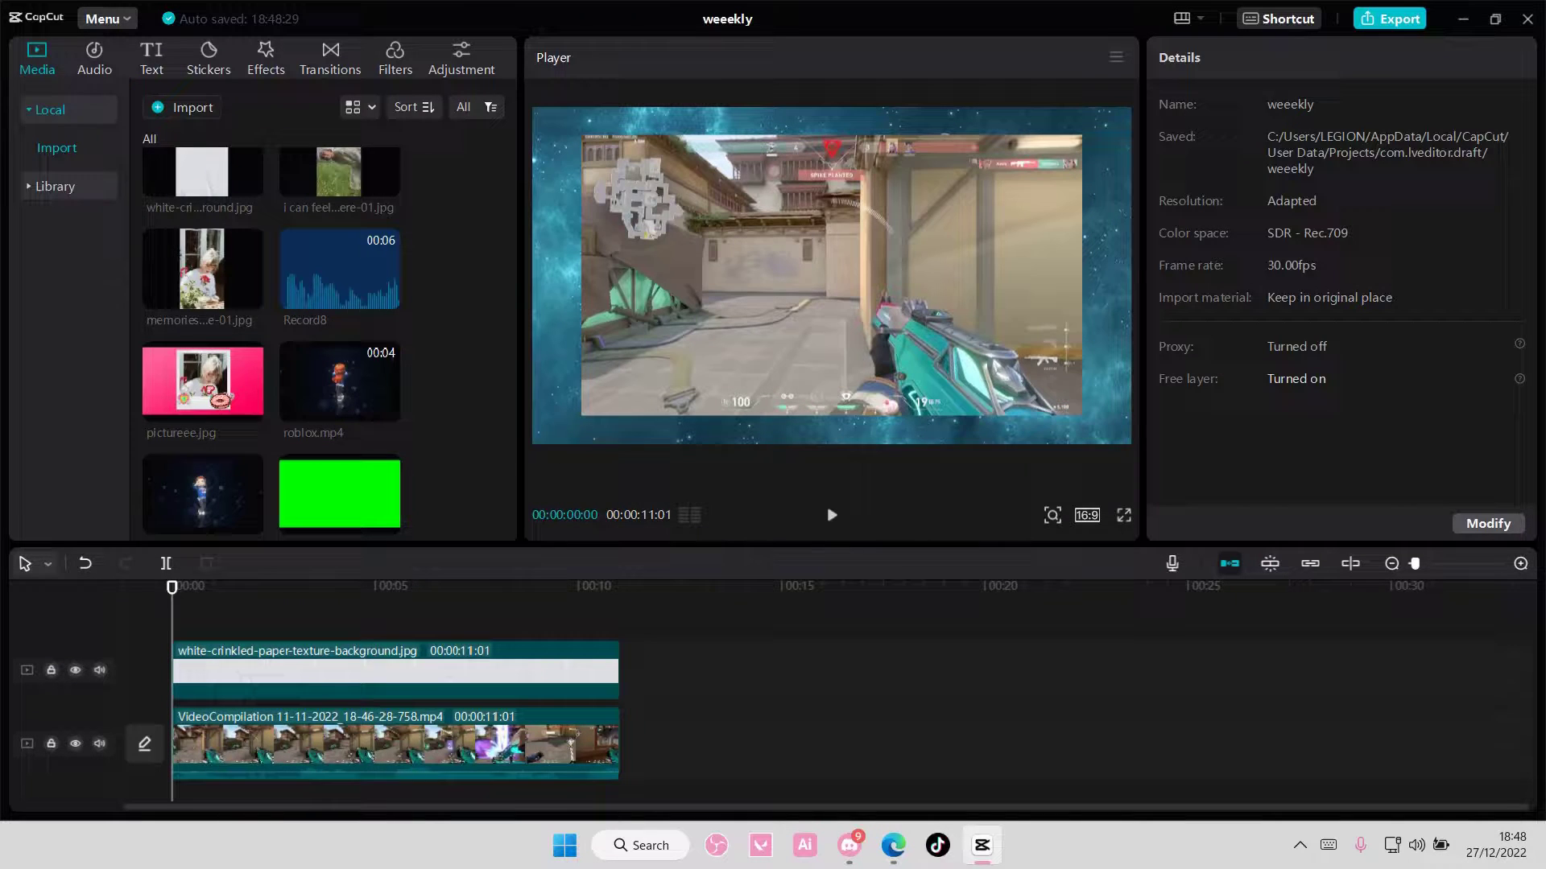
left_click(265, 72)
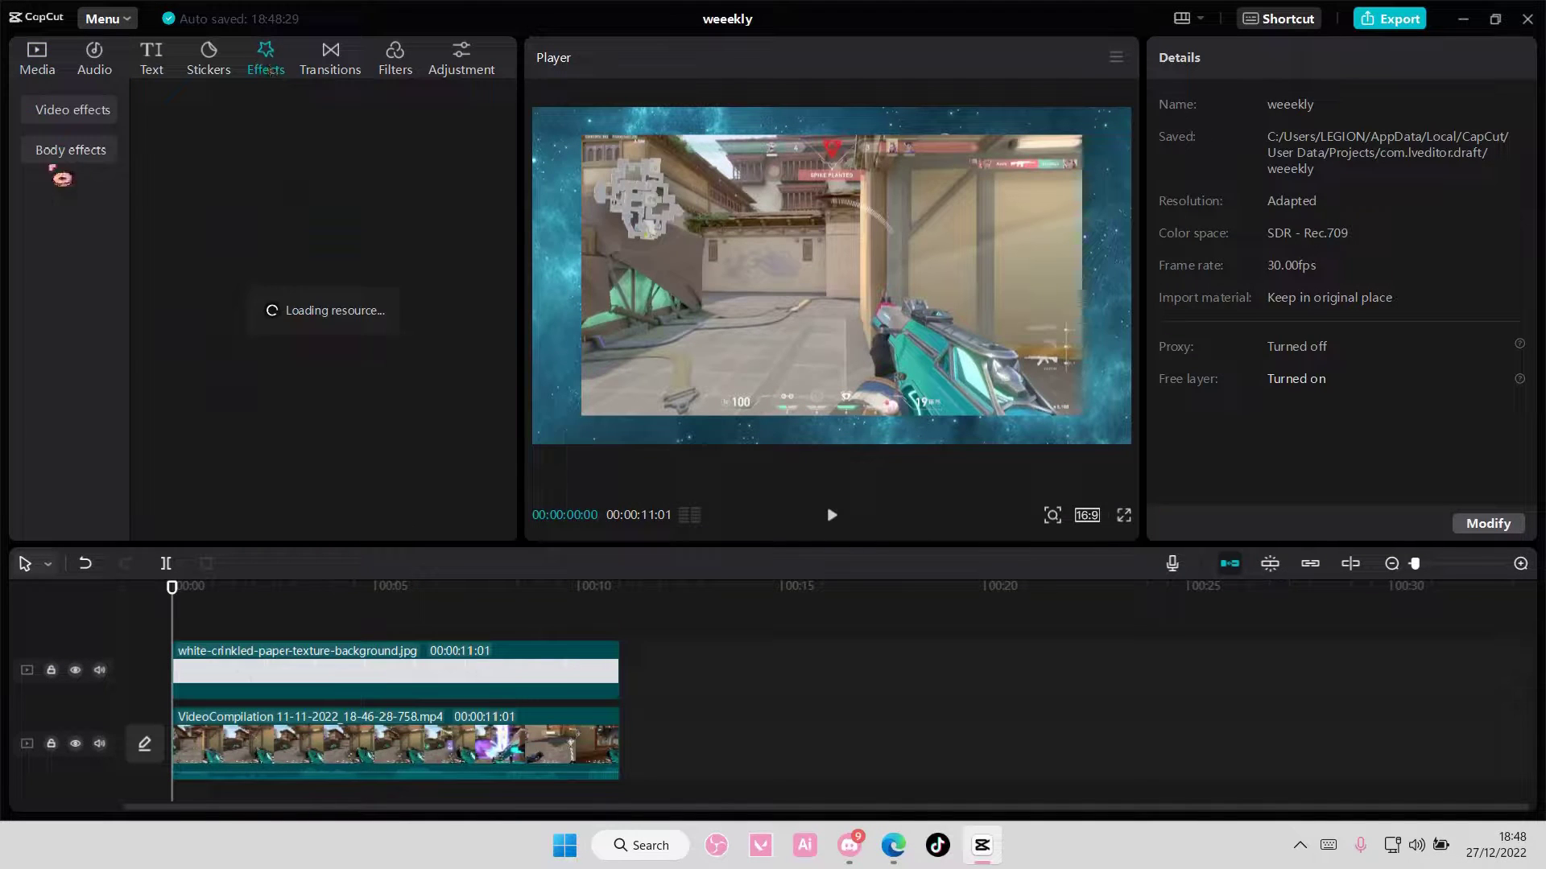
left_click(78, 112)
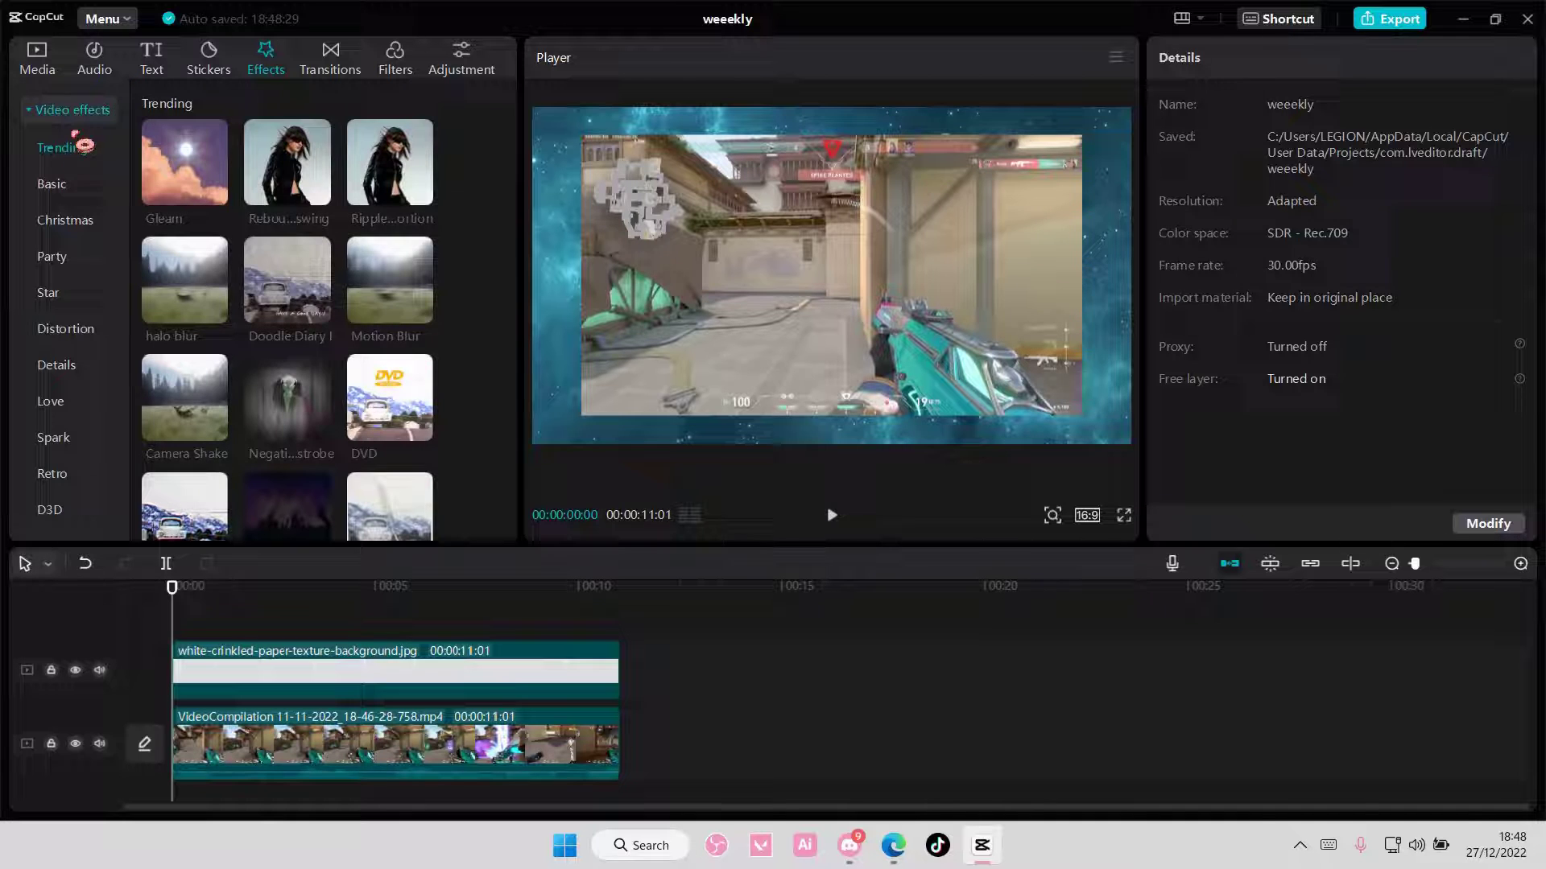
scroll(215, 342, "down", 5)
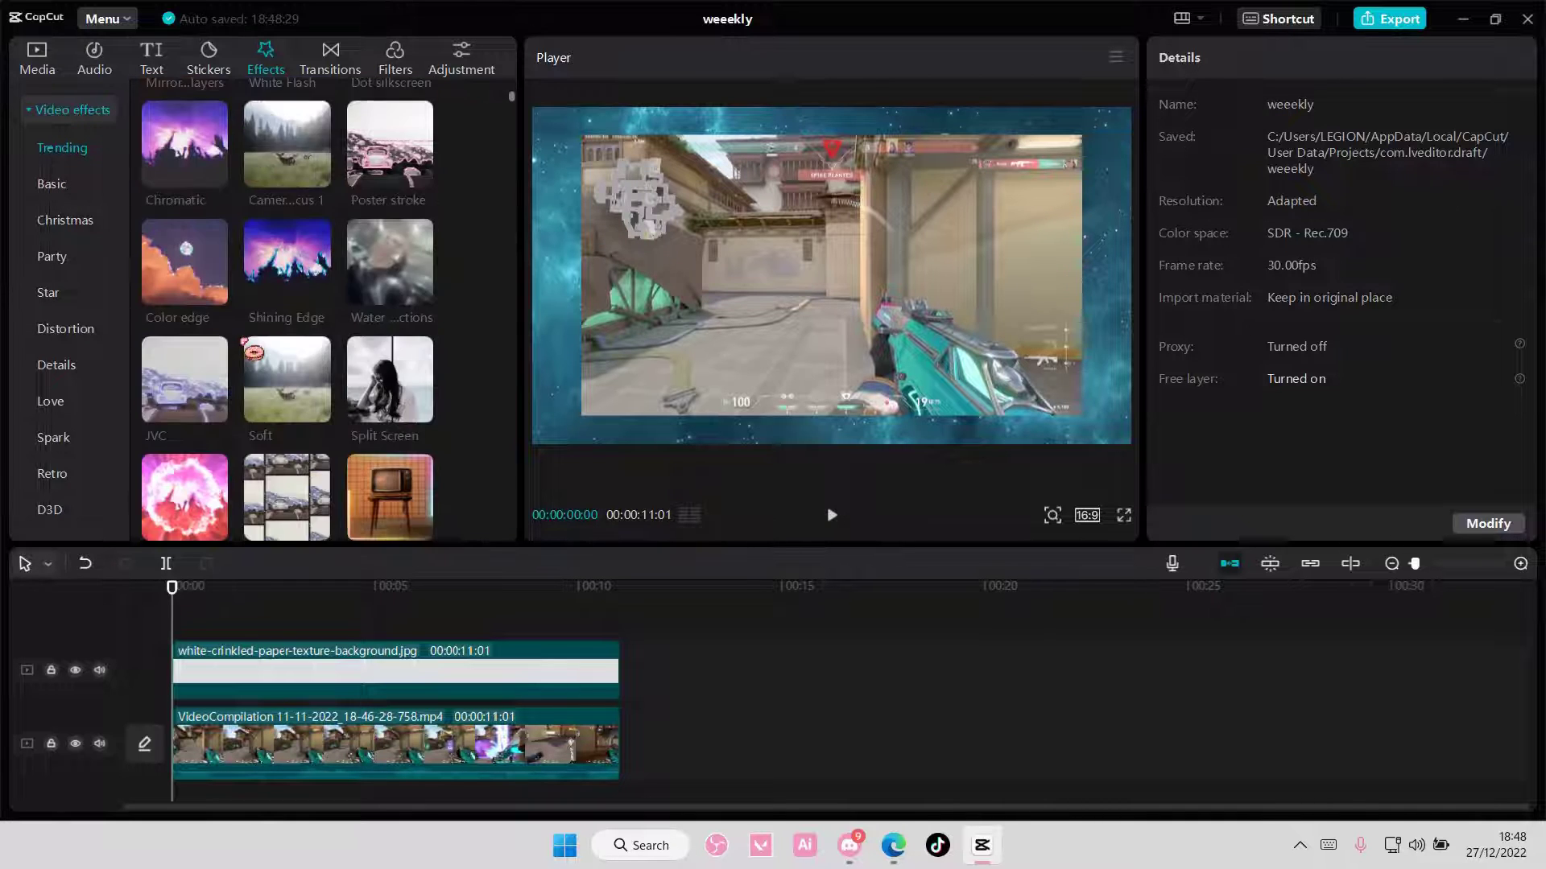
left_click(63, 188)
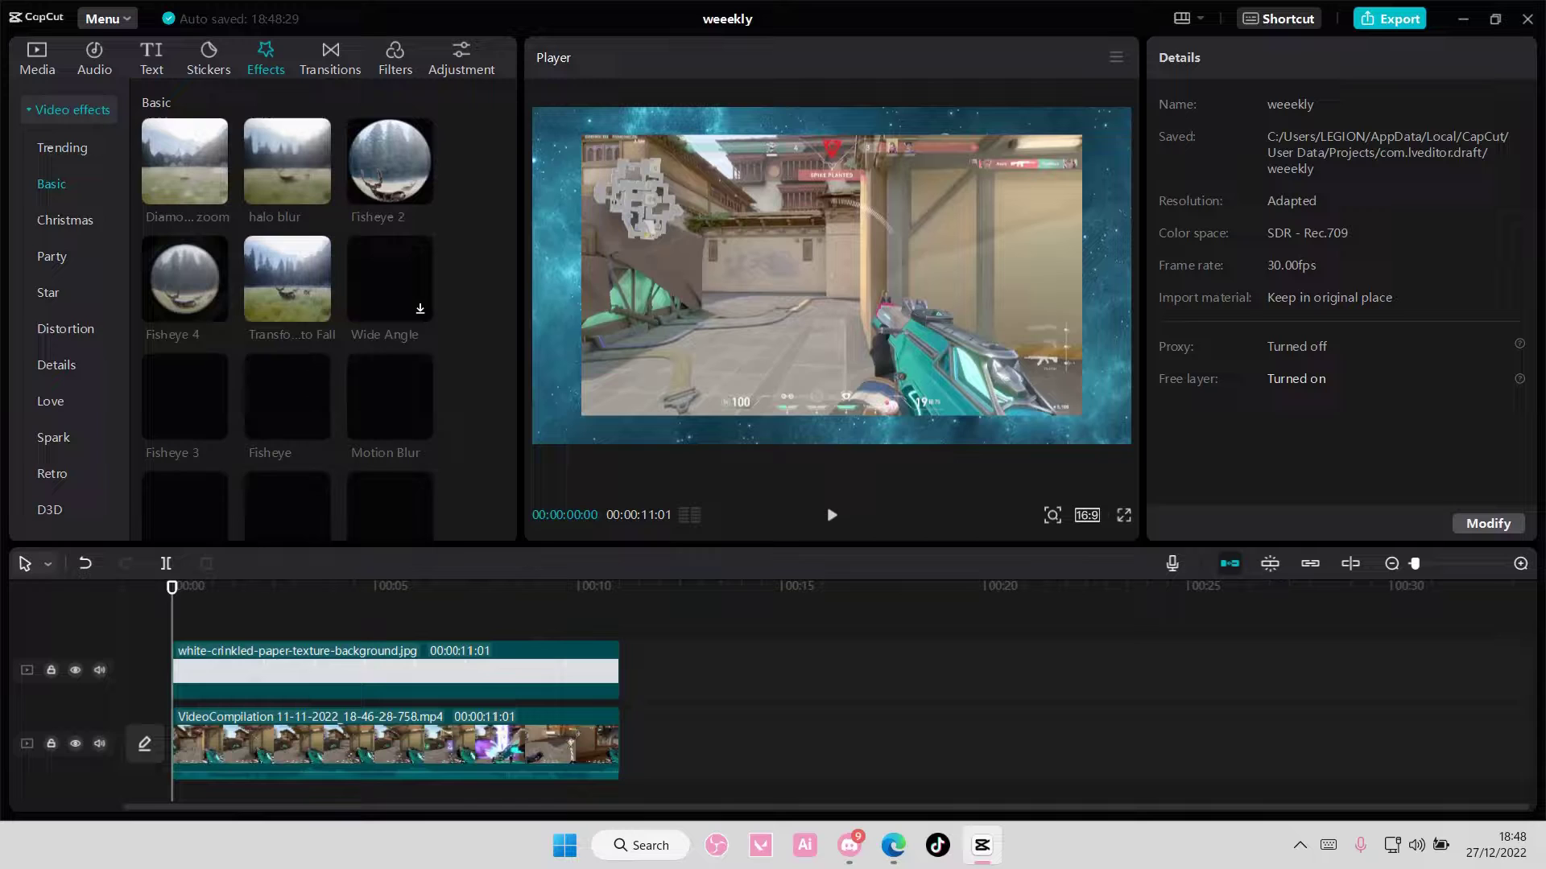
scroll(349, 353, "down", 2)
scroll(348, 353, "down", 2)
scroll(348, 353, "down", 1)
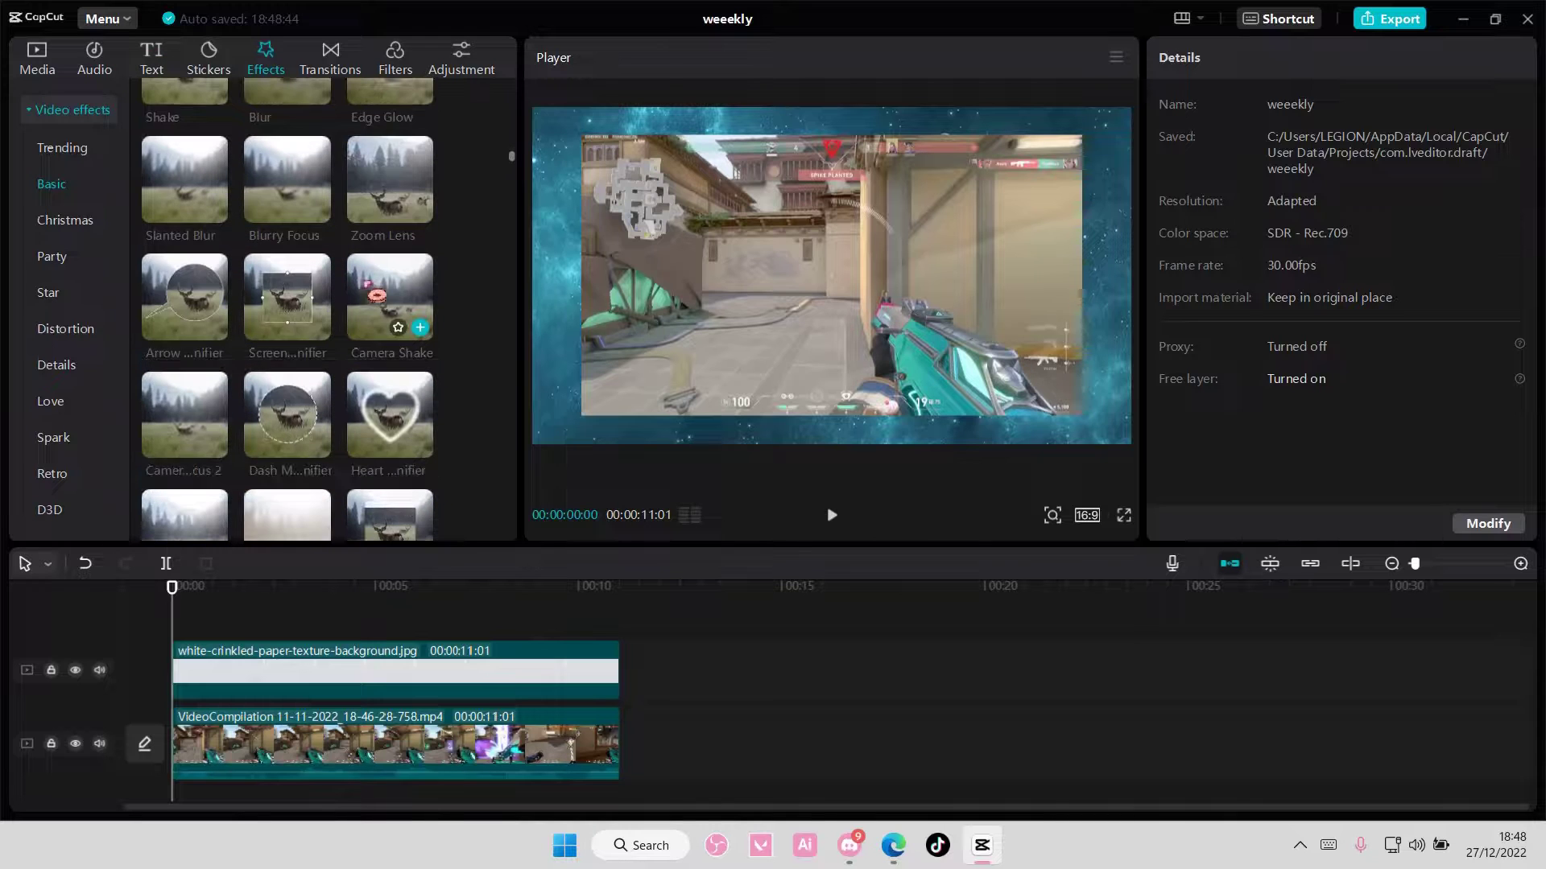
Step: Add Screenshot Magnifier with Horizontal 45 and Size 39, lasting about nine seconds
left_click(326, 335)
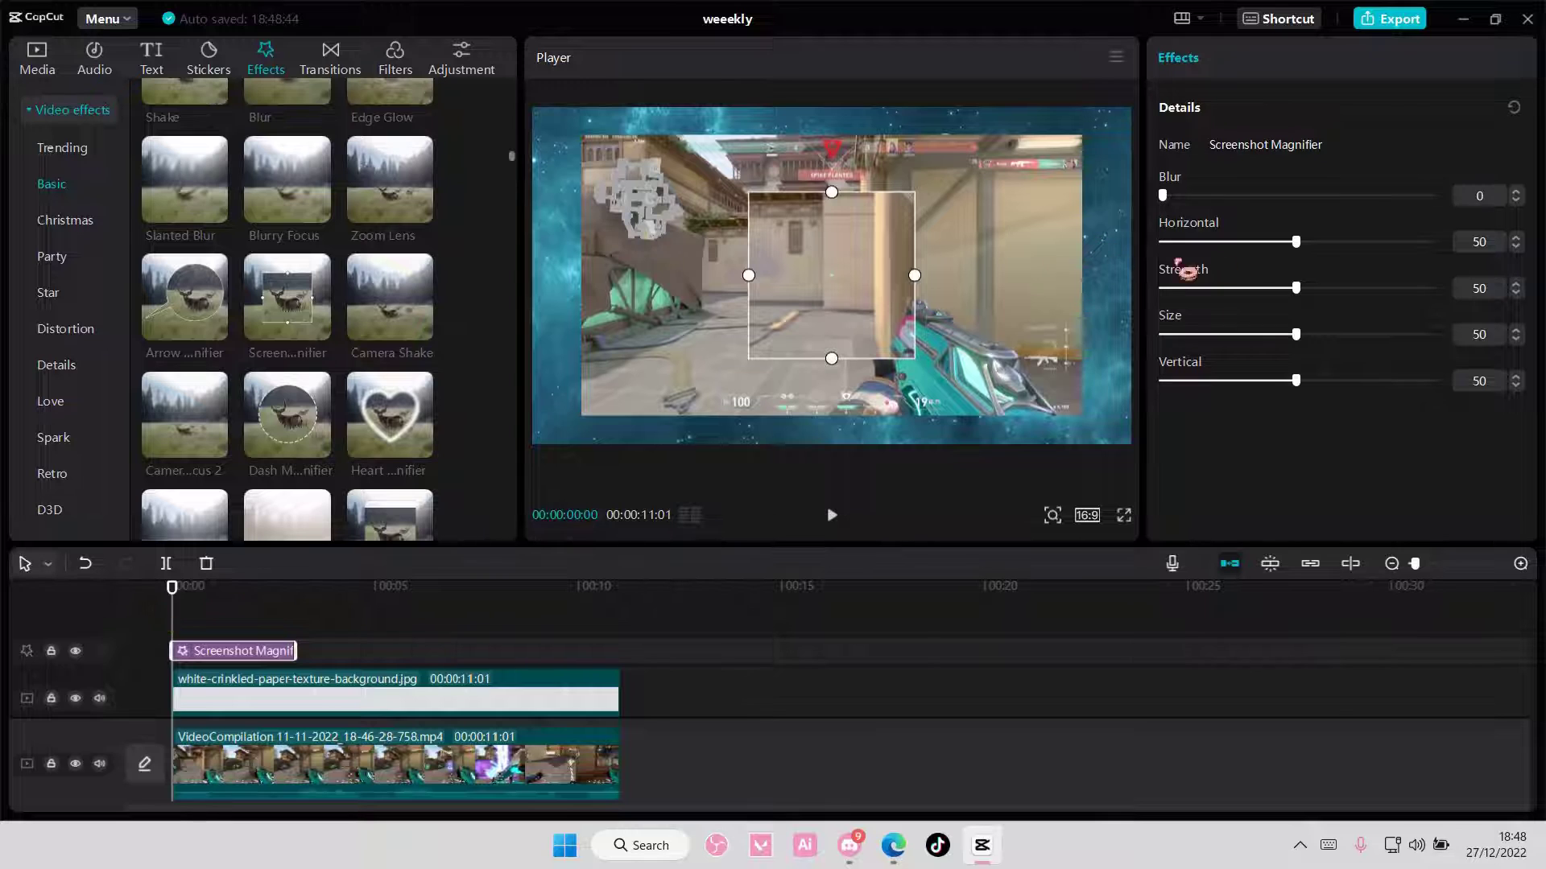
left_click_drag(1308, 258, 1297, 267)
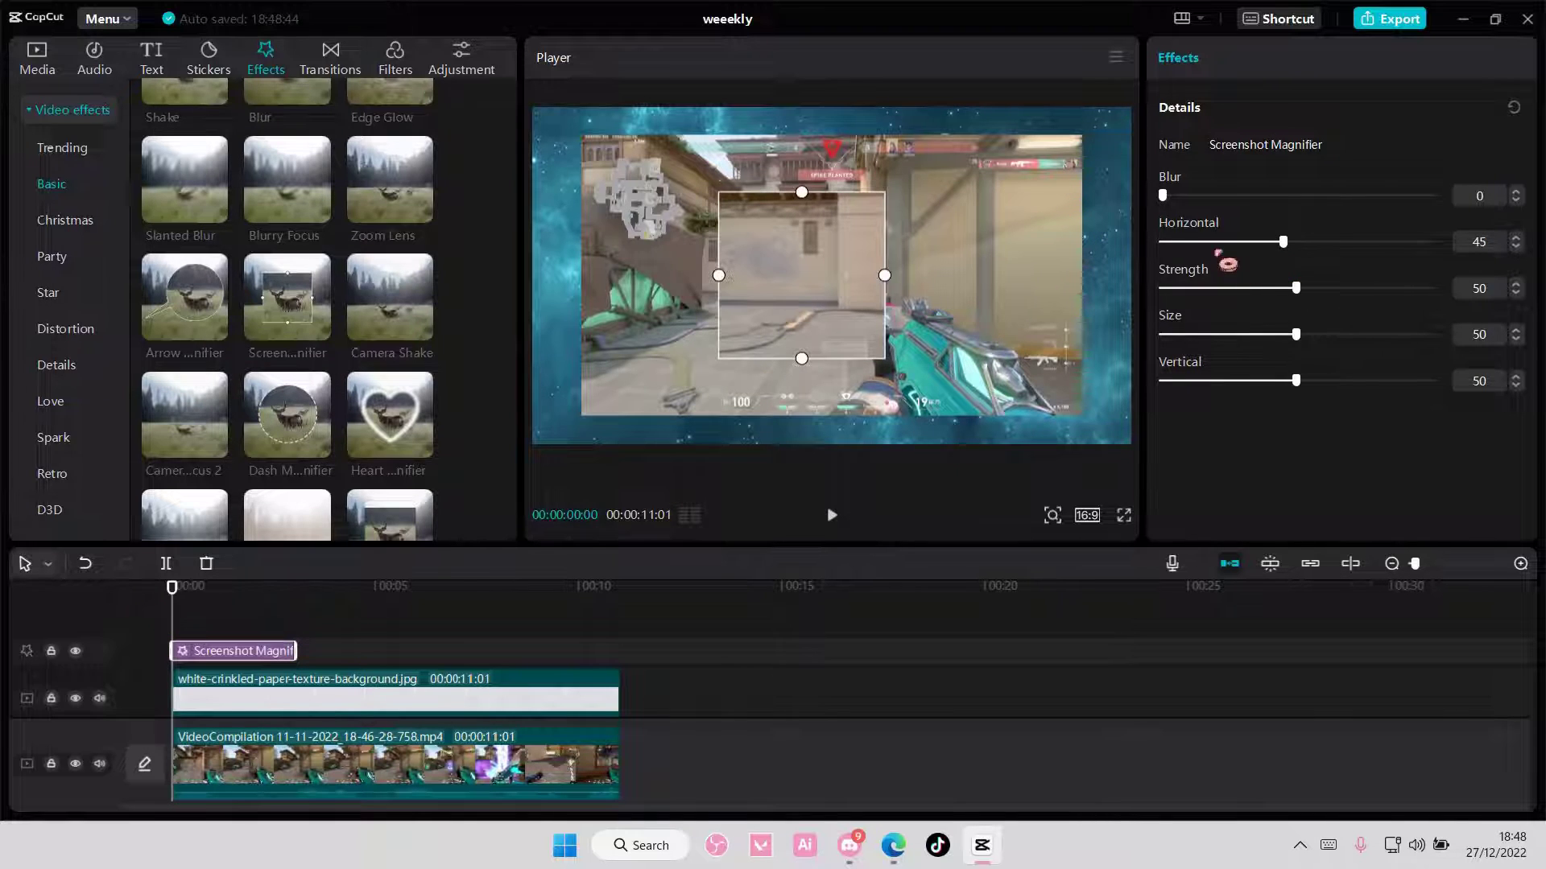
left_click_drag(1319, 355, 1279, 354)
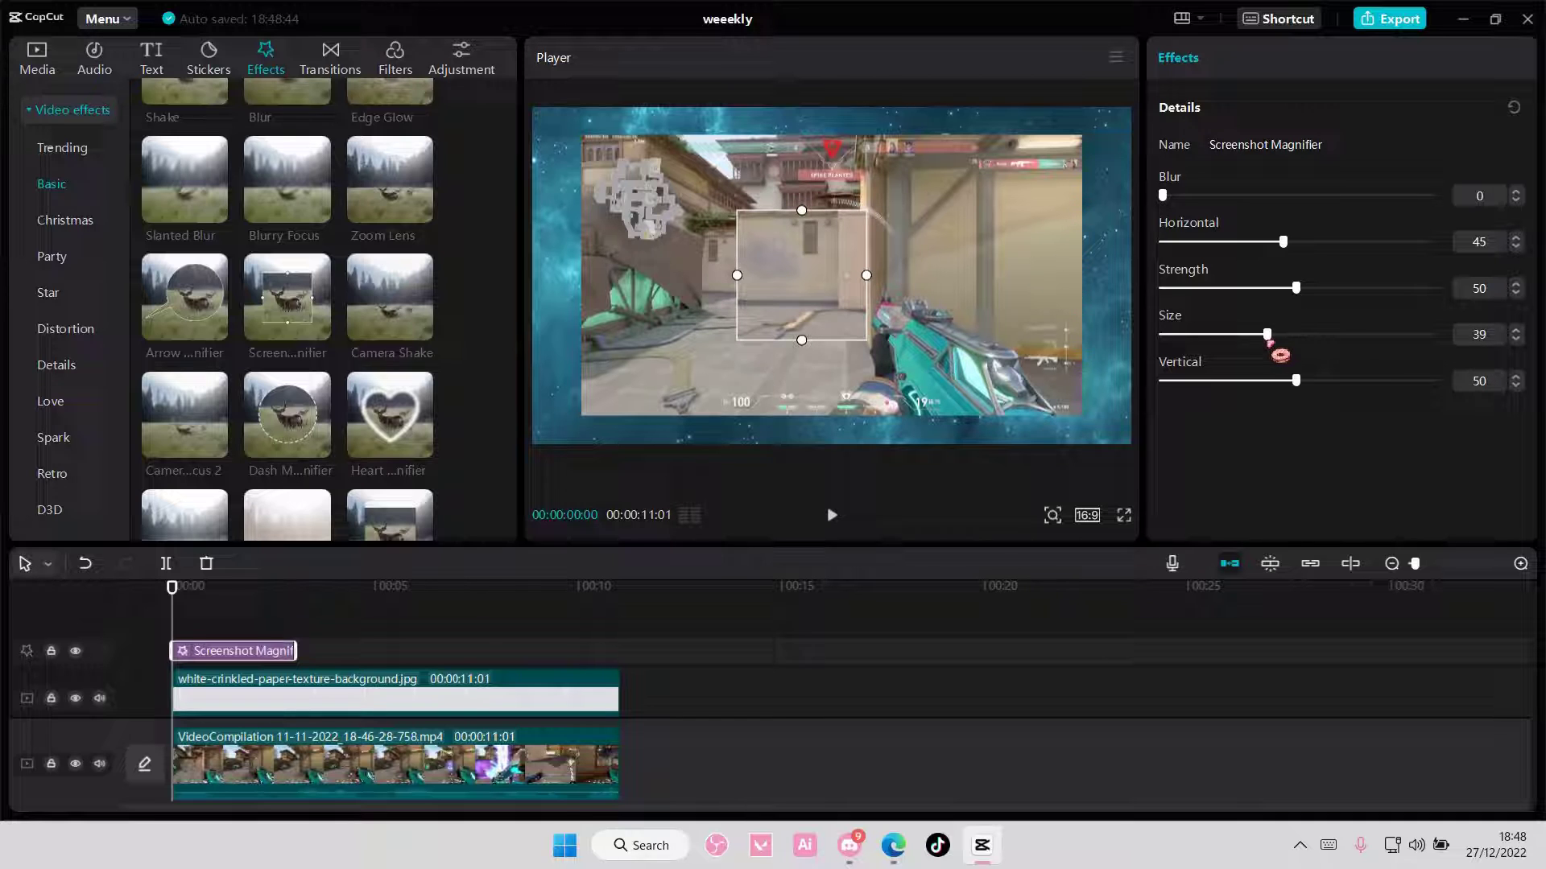
mouse_move(295, 641)
left_mouse_down()
mouse_move(558, 663)
mouse_move(411, 653)
left_mouse_up()
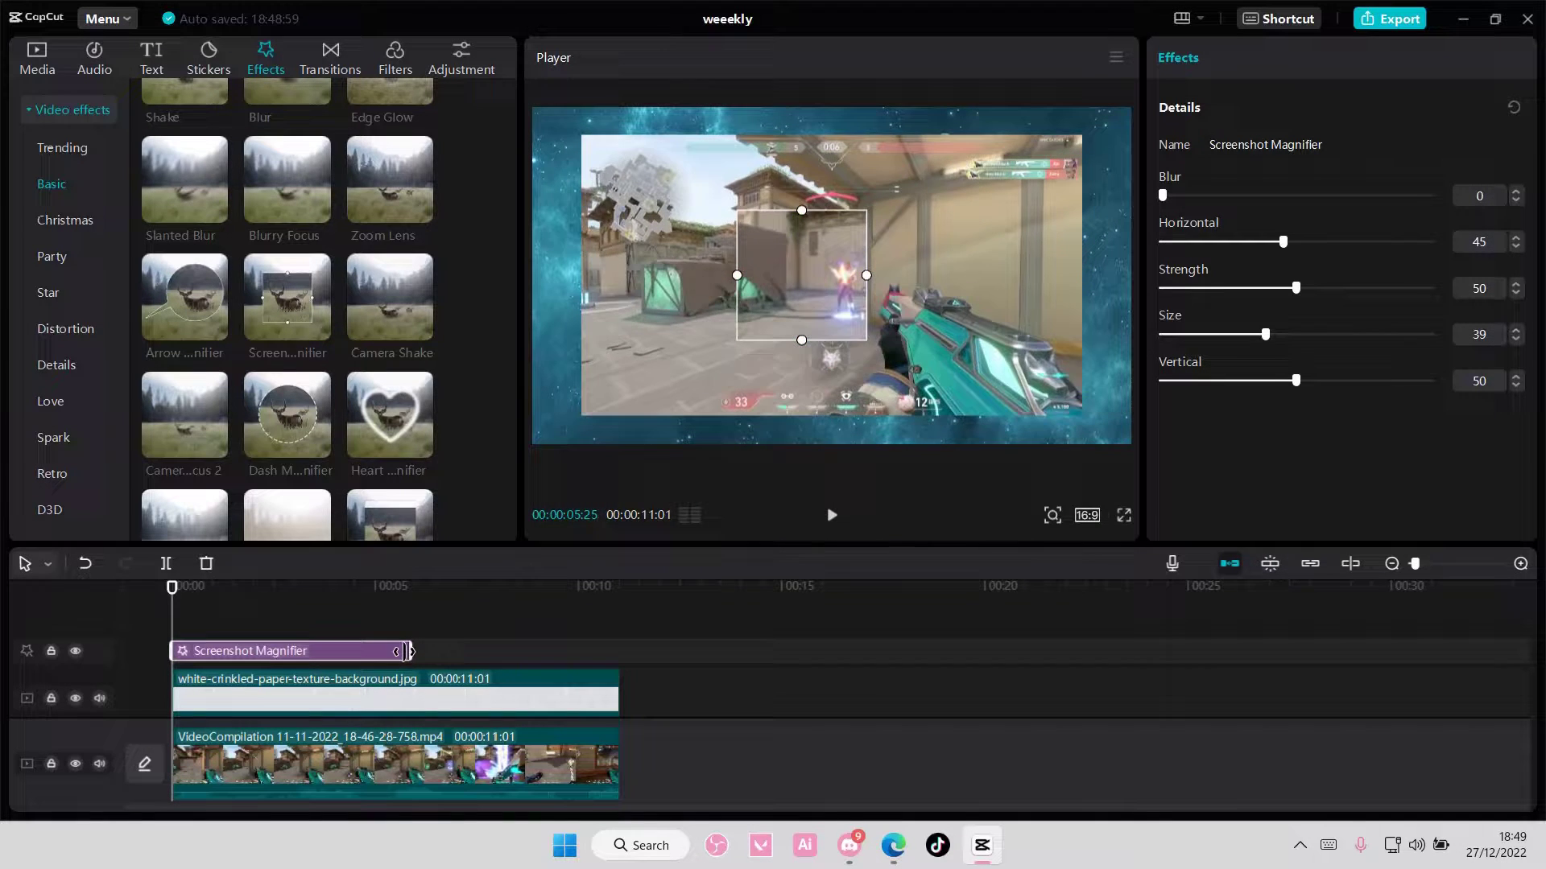
Step: Adjust the Screenshot Magnifier sliders to Horizontal 50, Size 23 and Vertical 48
left_click_drag(161, 601, 292, 620)
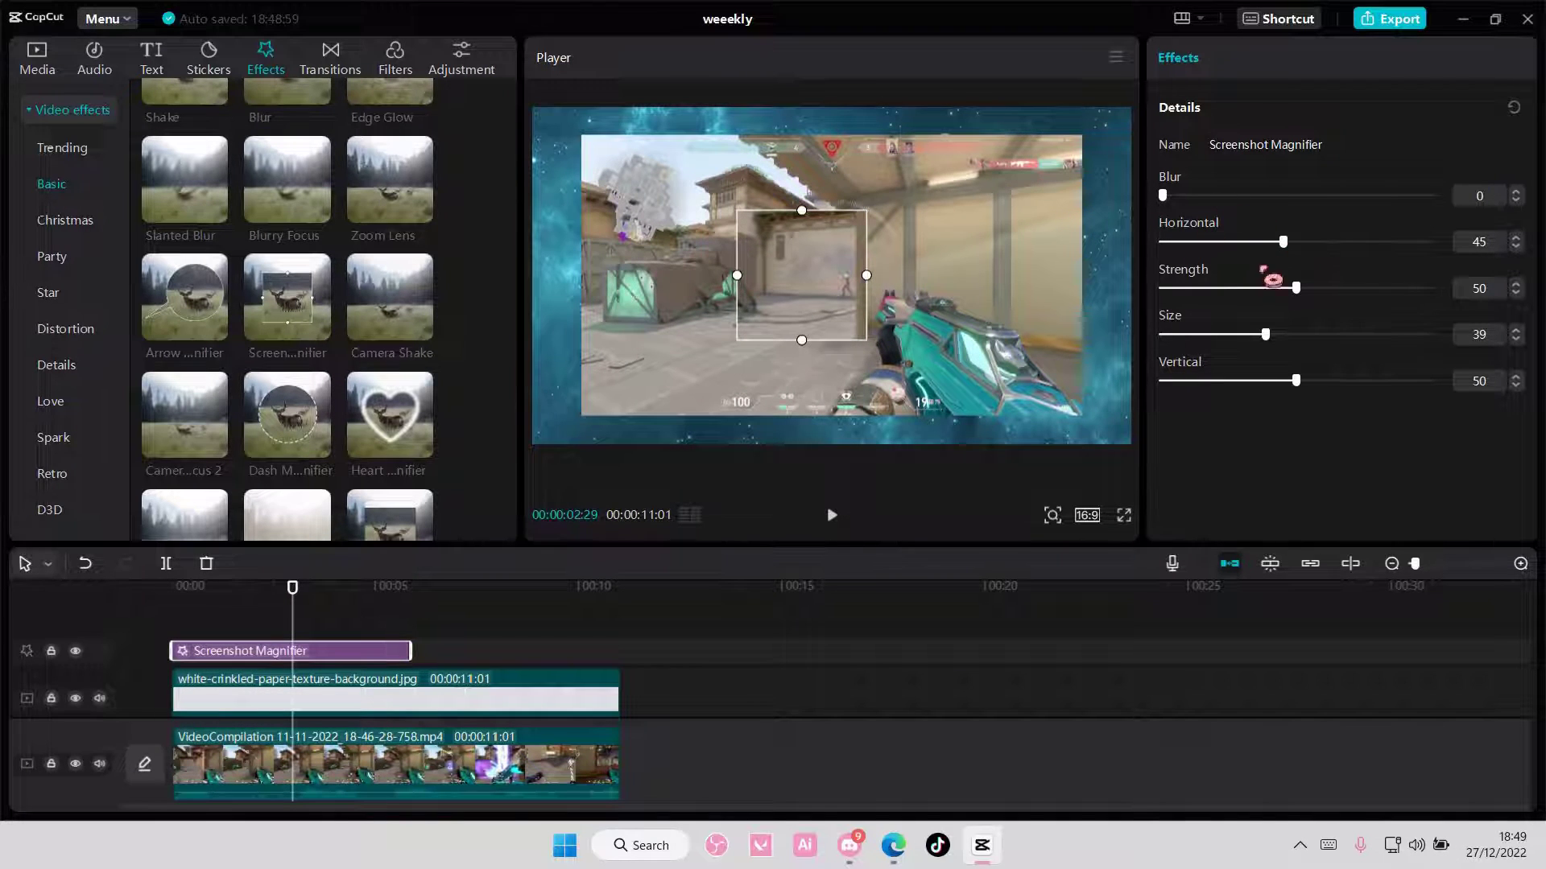
left_click(1304, 243)
left_click_drag(1309, 258, 1310, 261)
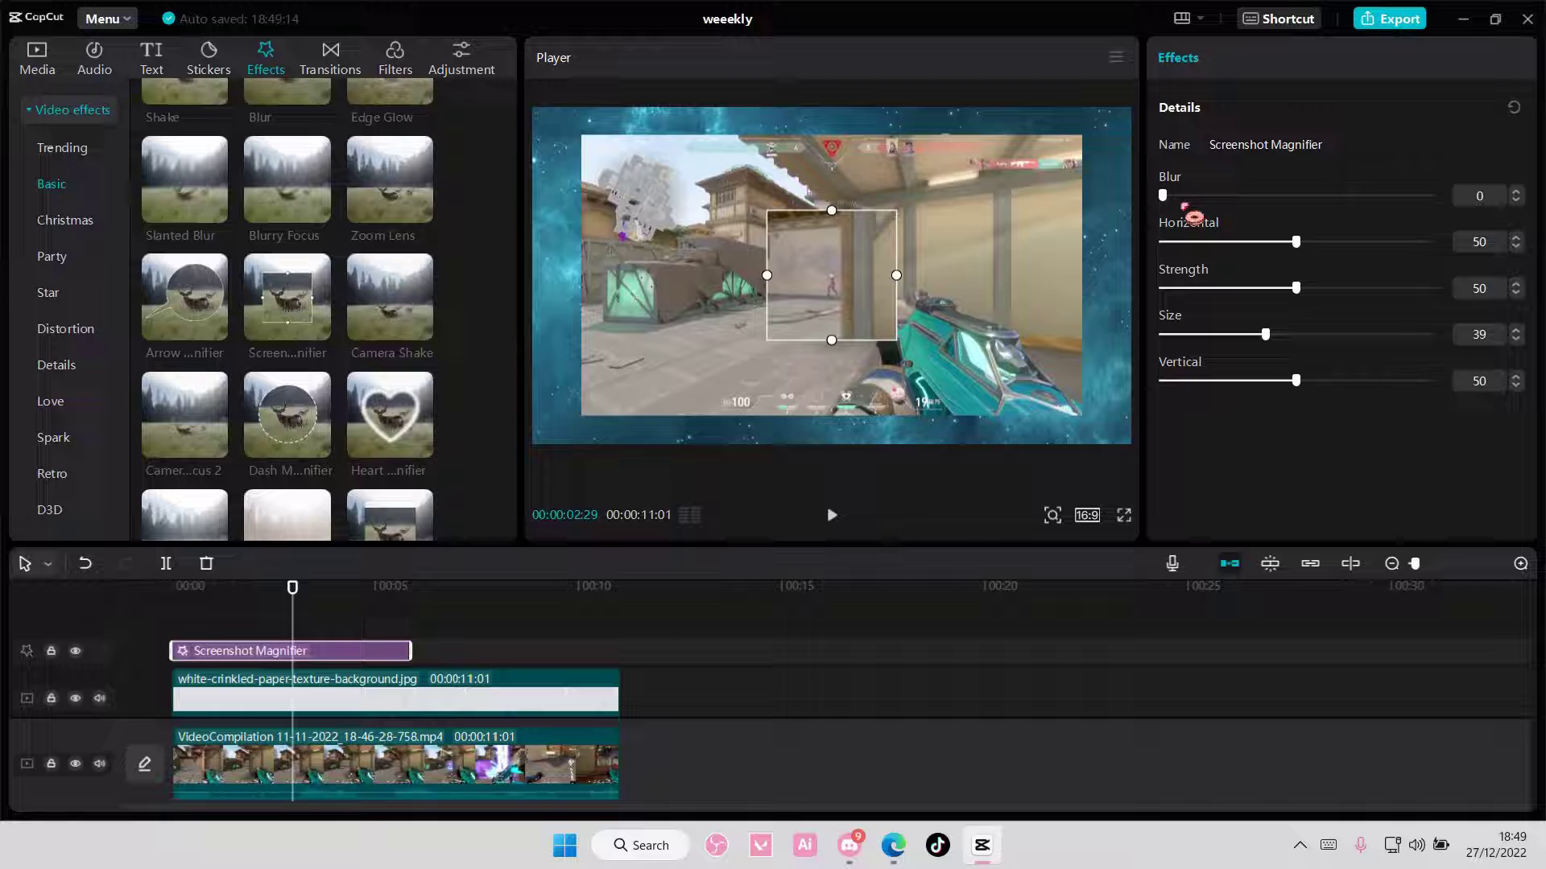
left_click_drag(1279, 348, 1236, 349)
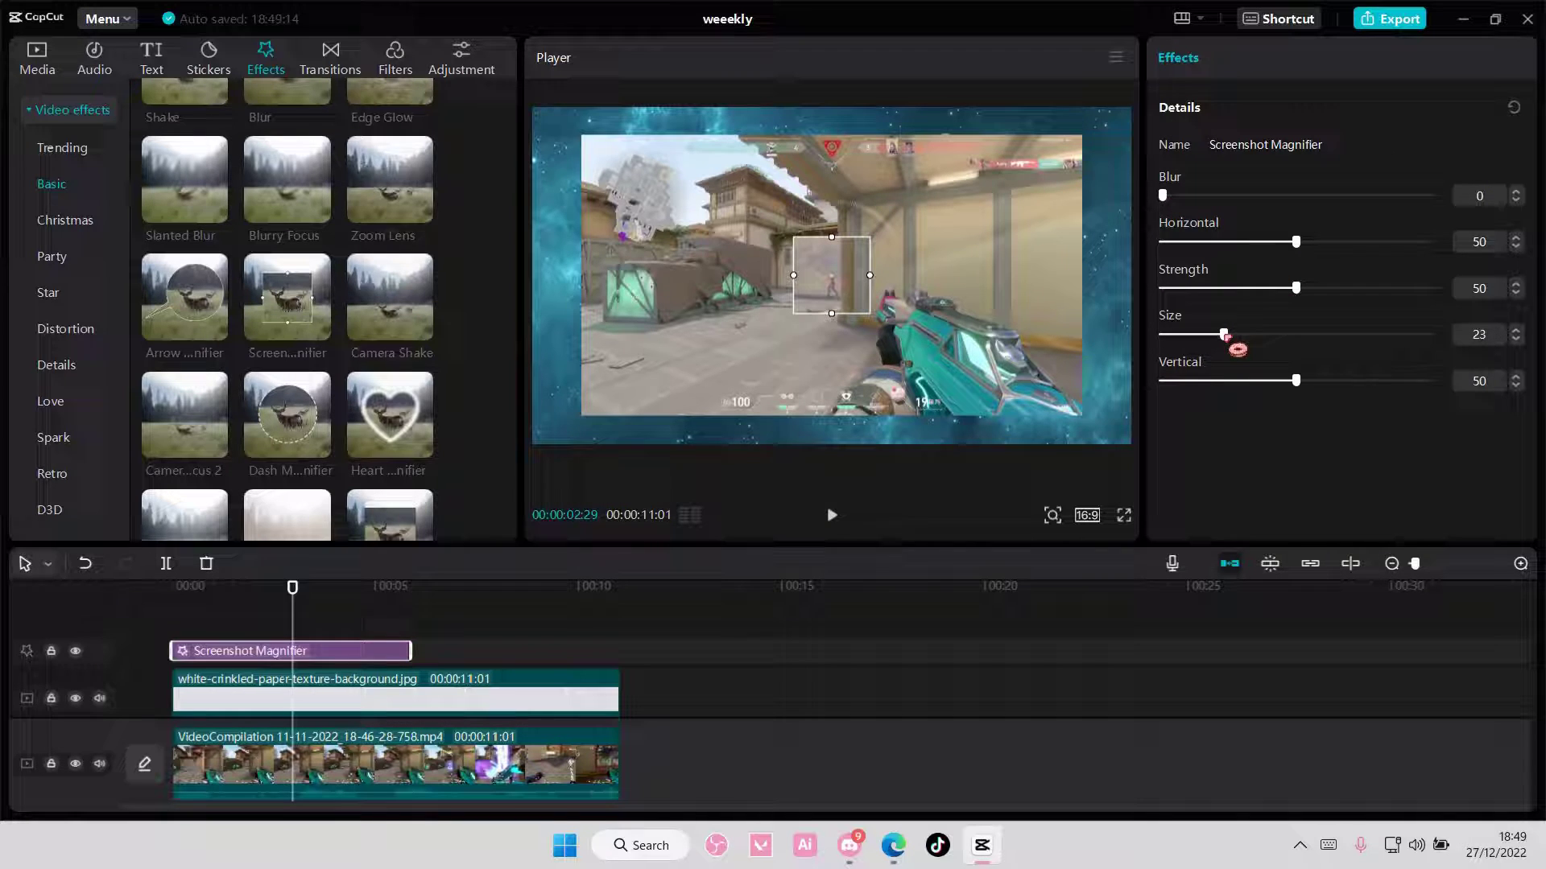
left_click_drag(1307, 384, 1274, 405)
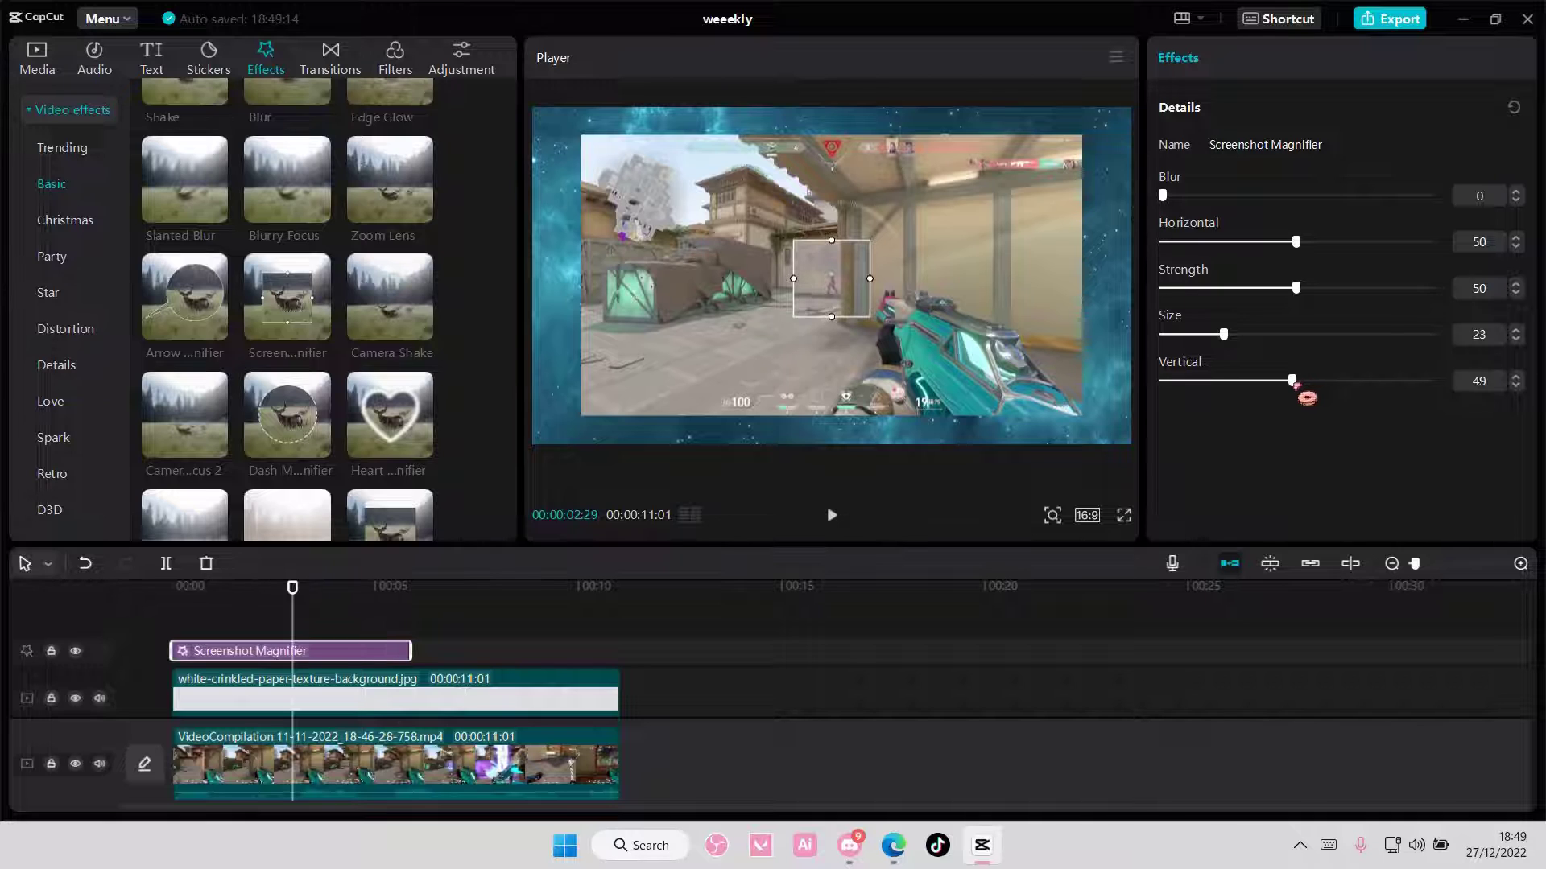
left_click_drag(289, 615, 151, 628)
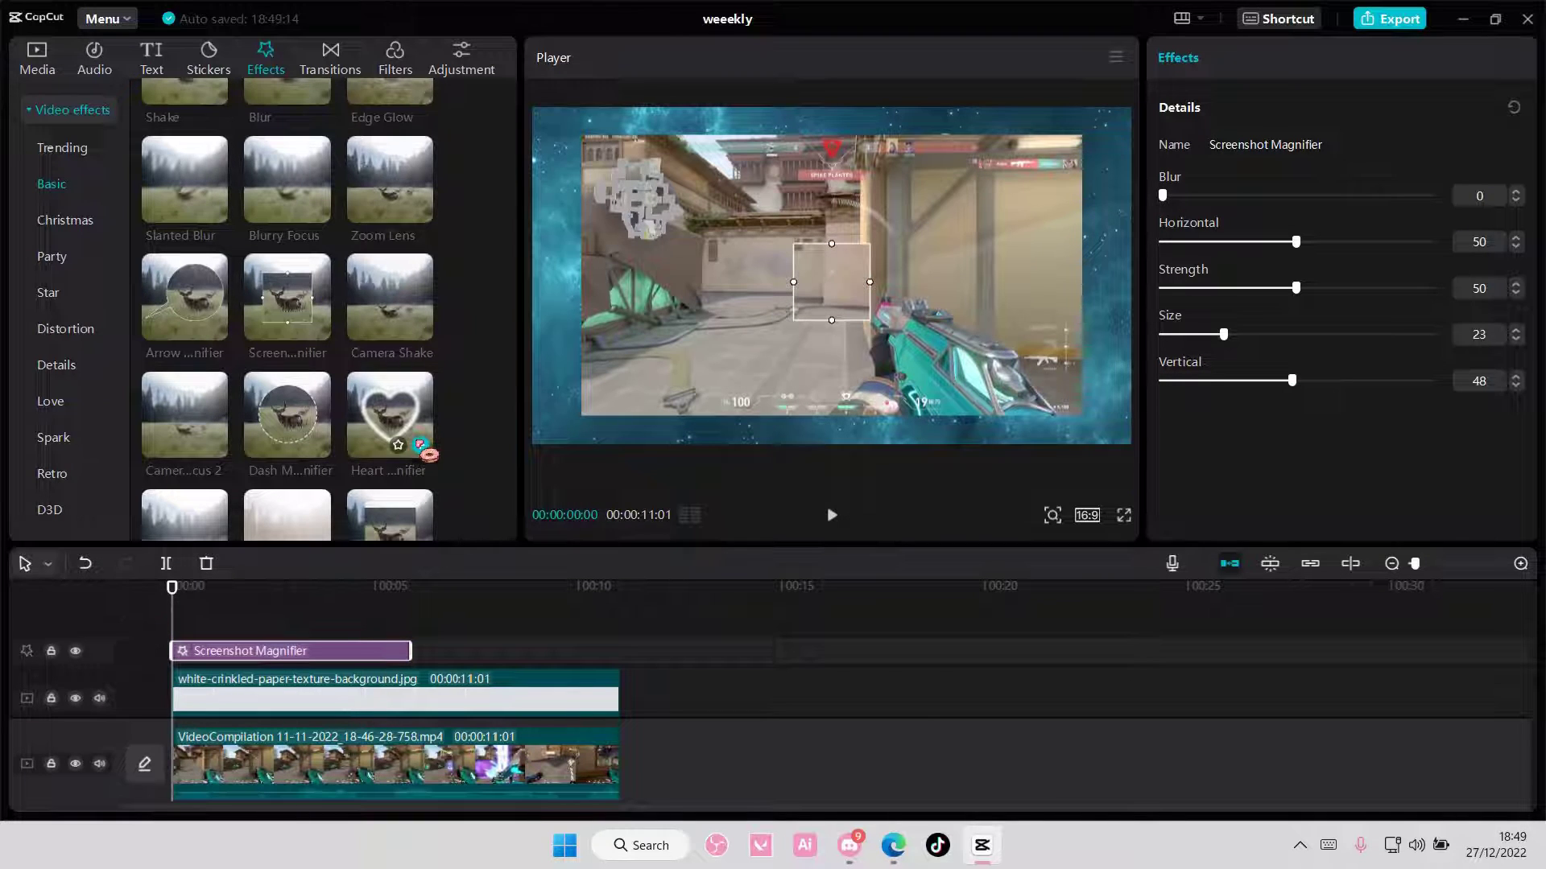
Step: Select the gameplay clip and apply the Puzzle in-animation
left_click(357, 739)
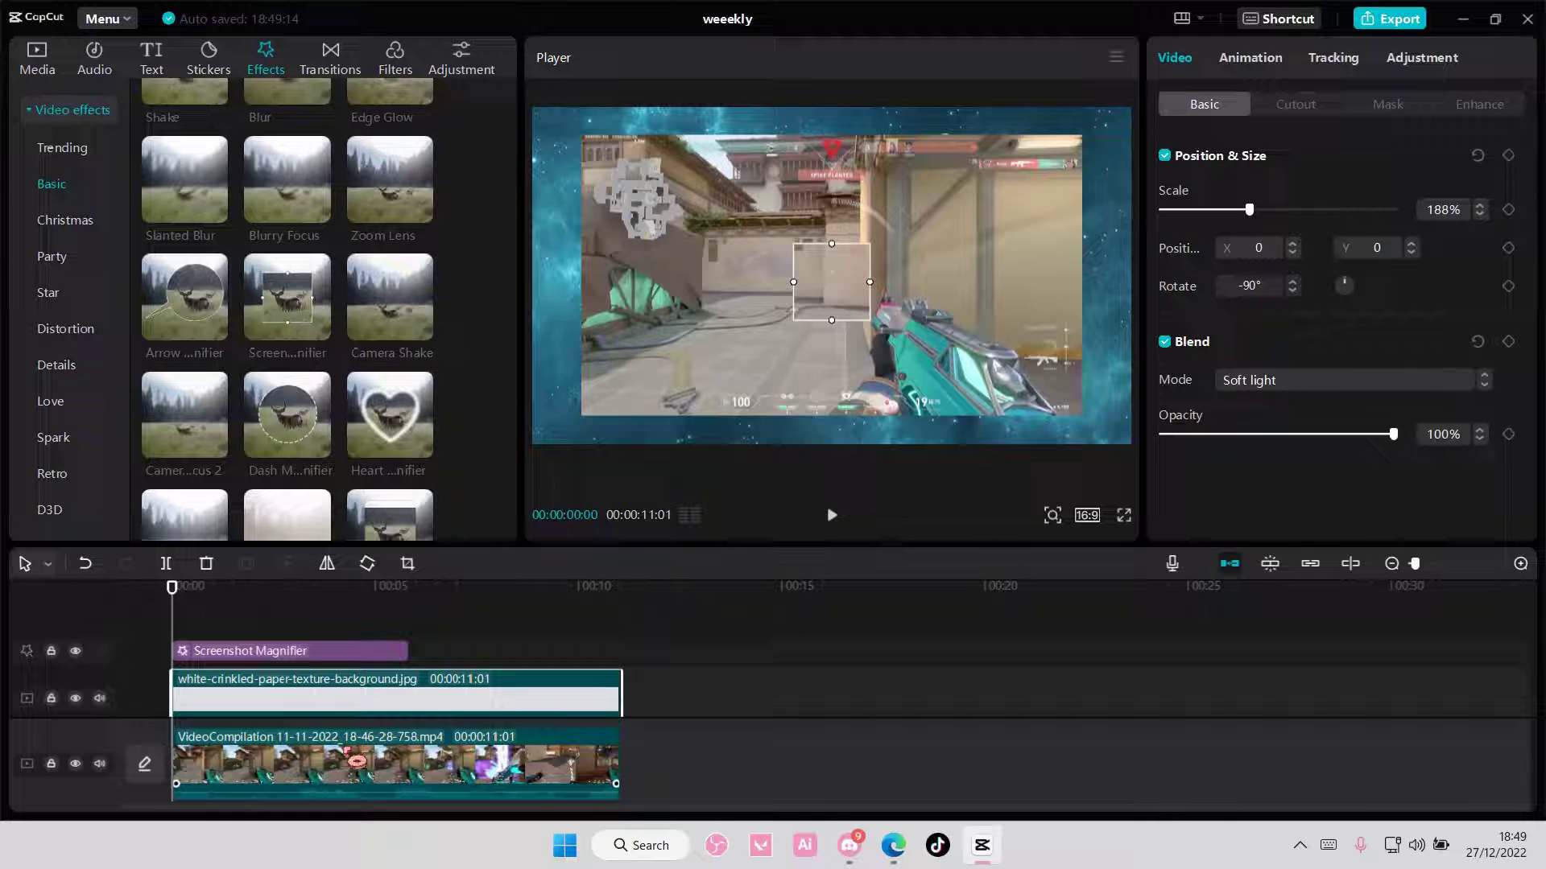
left_click(356, 762)
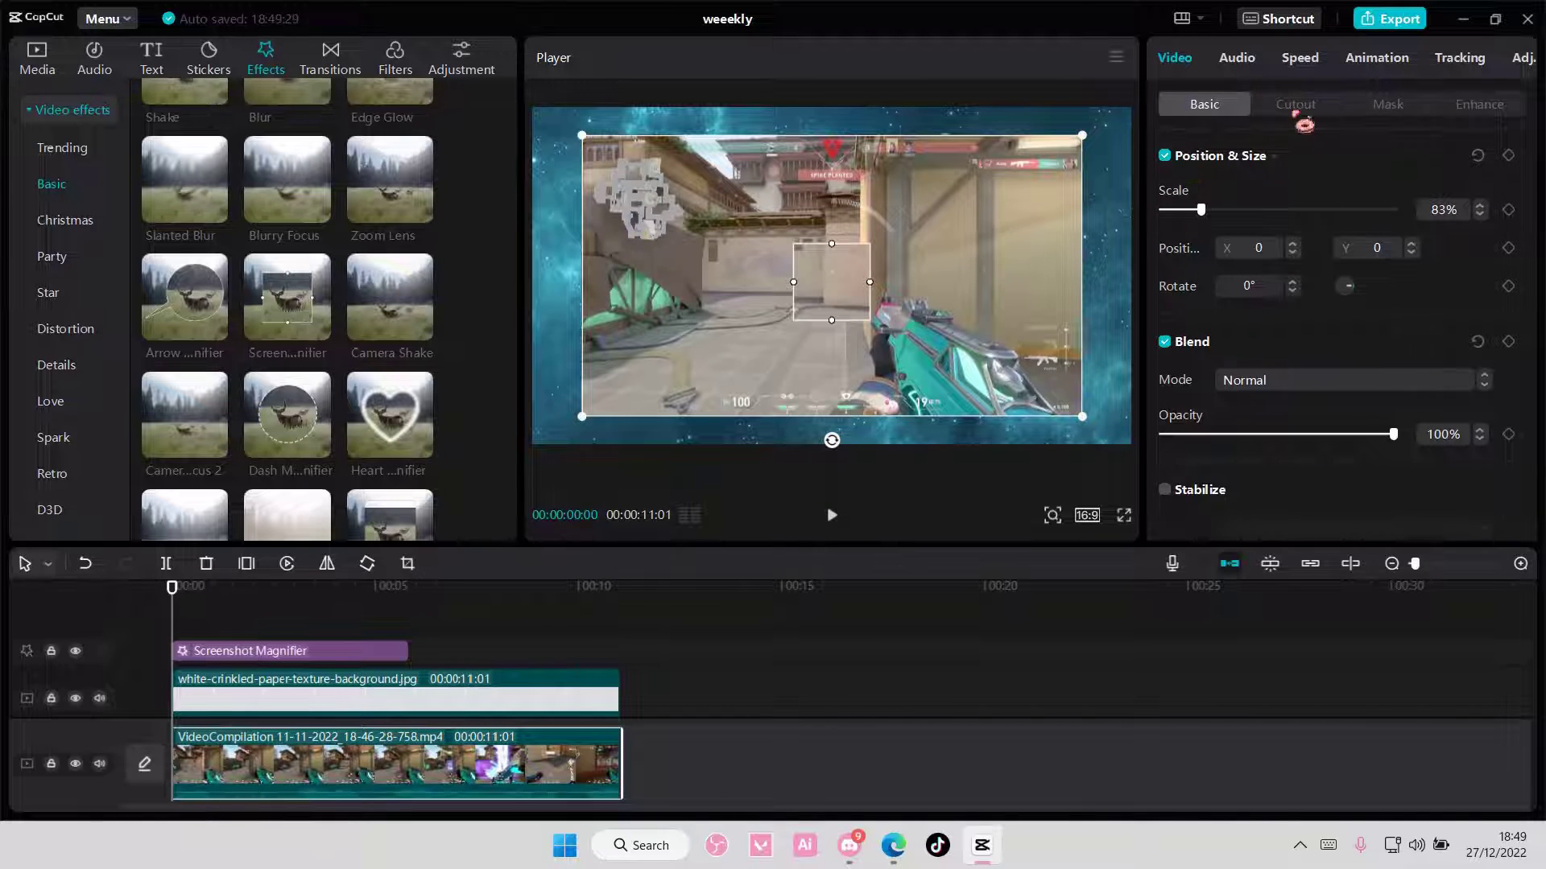
left_click(1375, 58)
left_click(1252, 114)
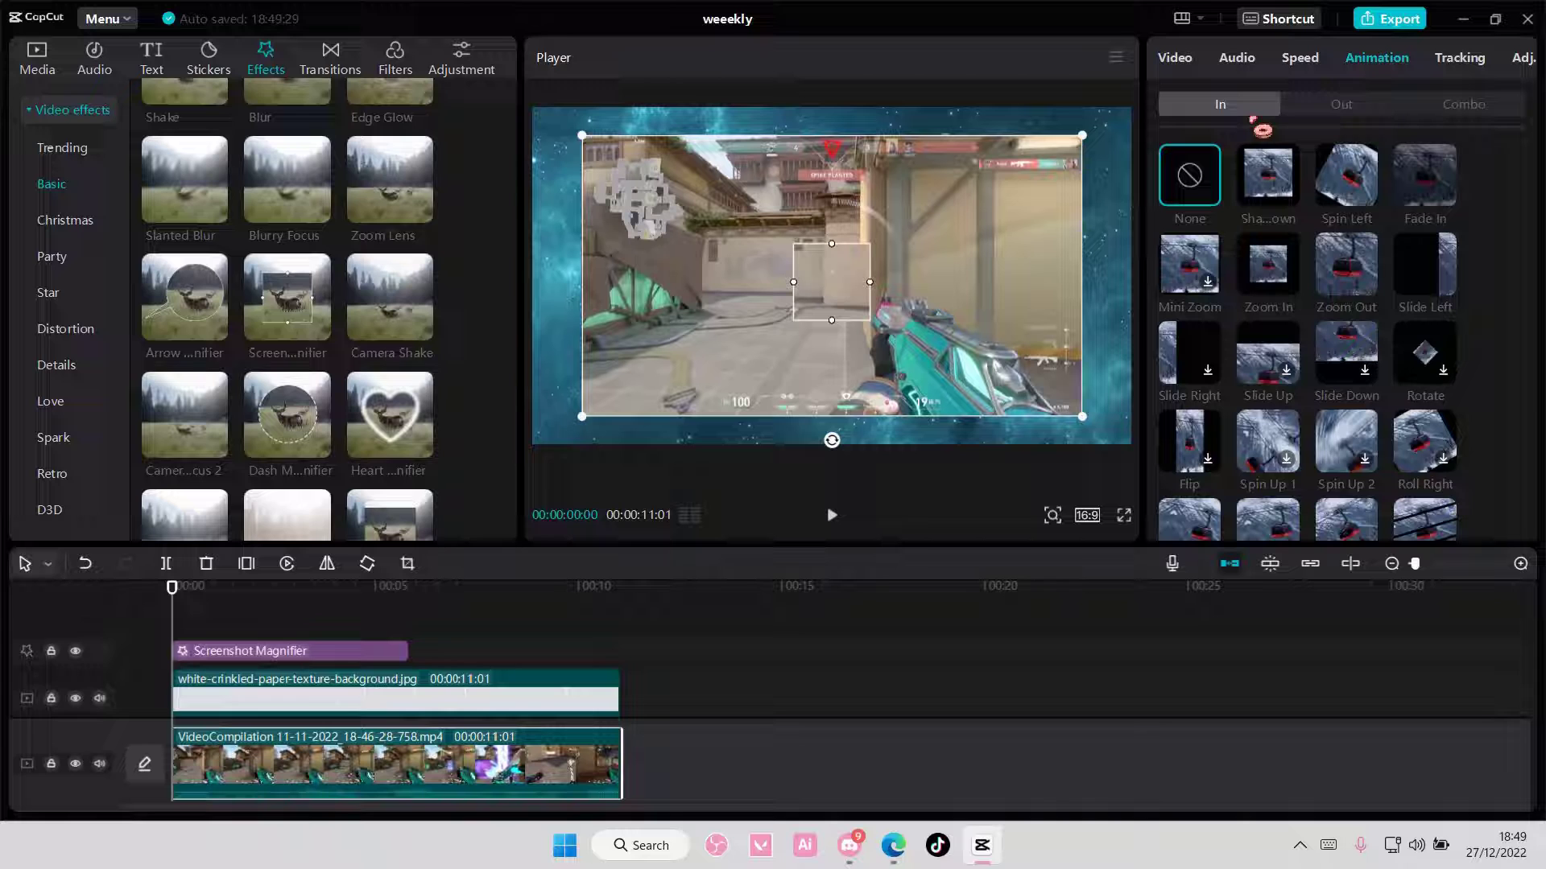
scroll(1257, 350, "down", 3)
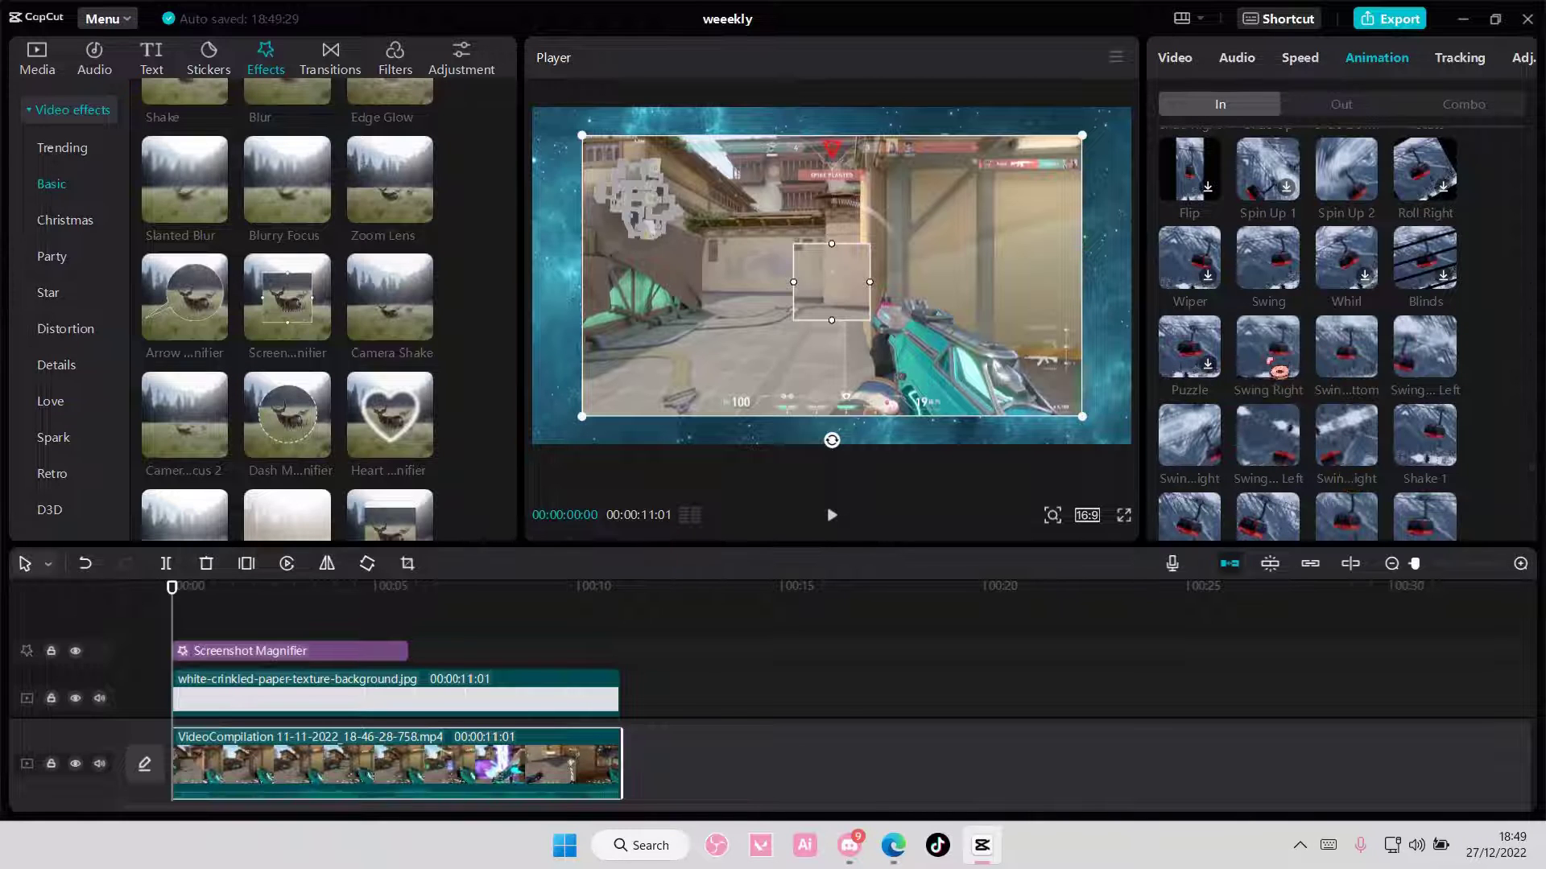
left_click(1213, 363)
Step: Mute the gameplay track and replace Puzzle with the Swing Right in-animation
left_click(99, 764)
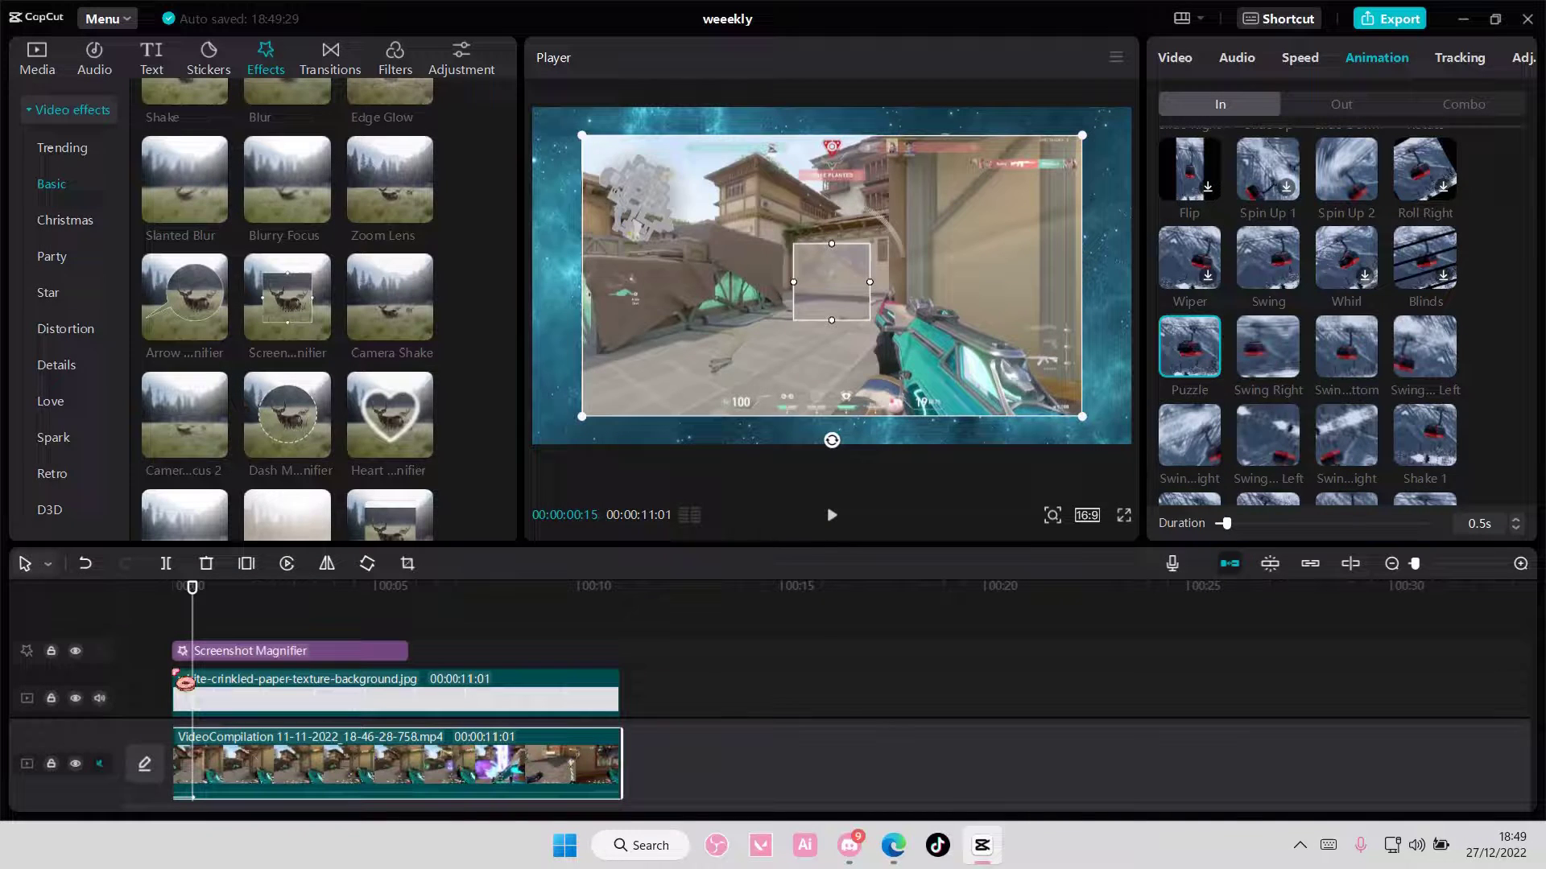
left_click(189, 616)
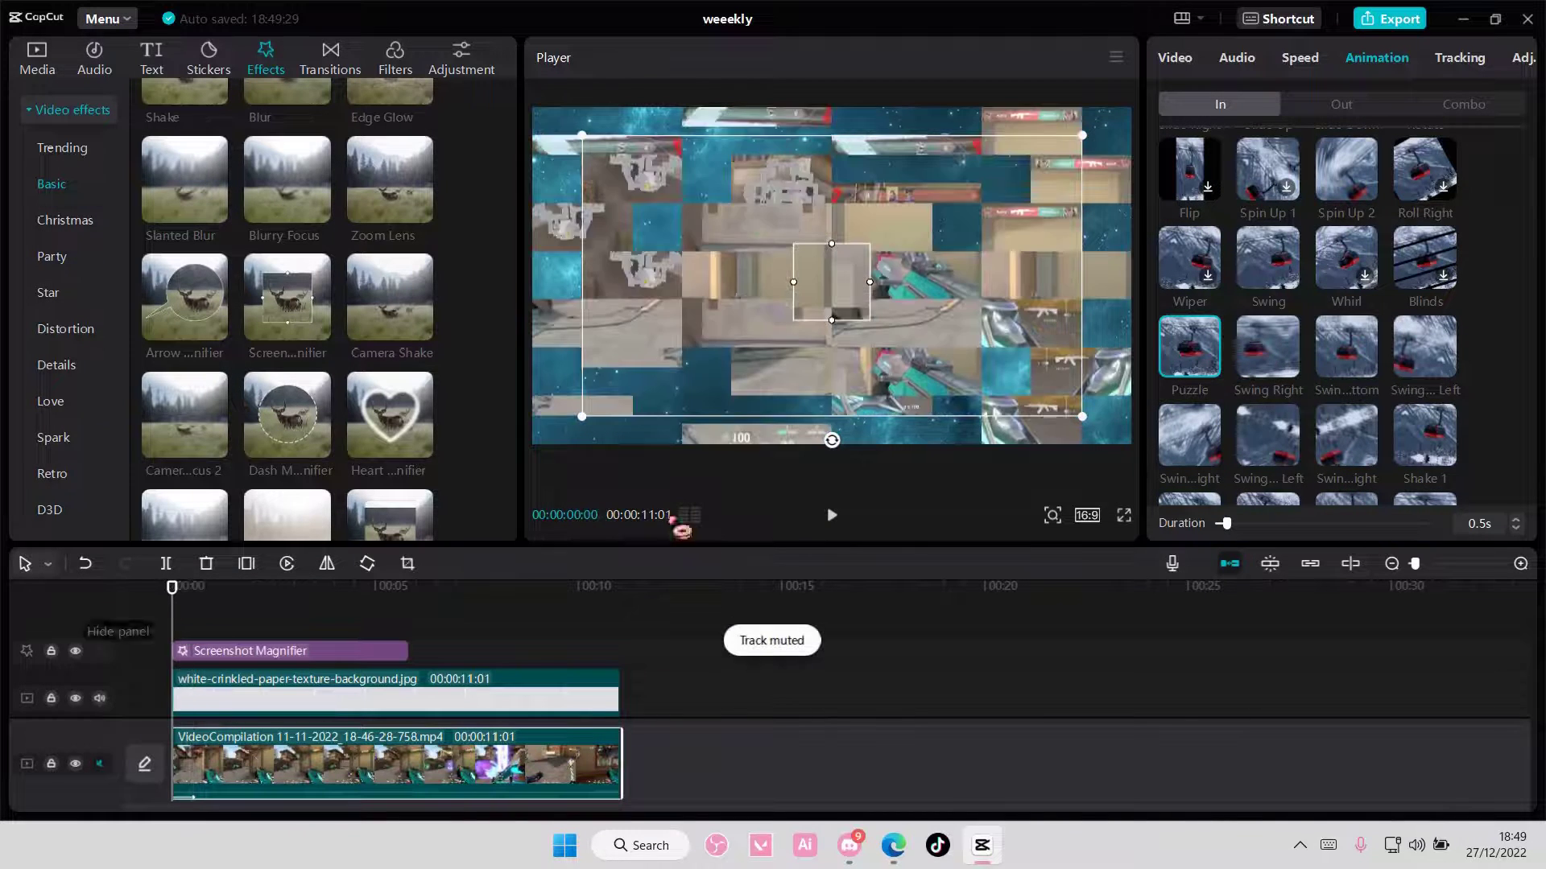
left_click(1190, 363)
left_click(1268, 350)
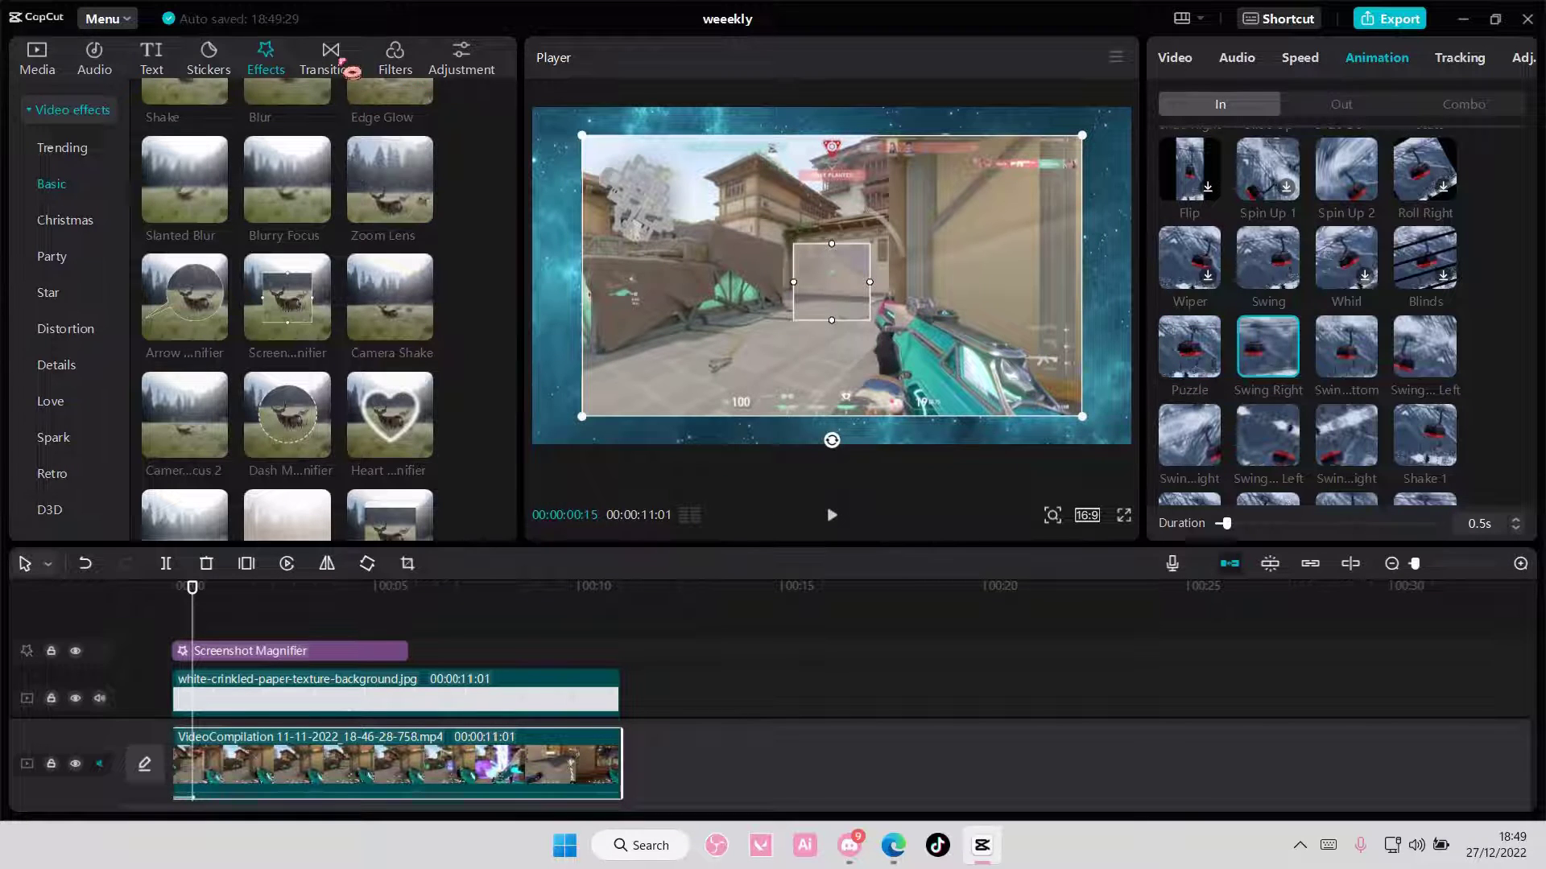
left_click_drag(188, 605, 169, 609)
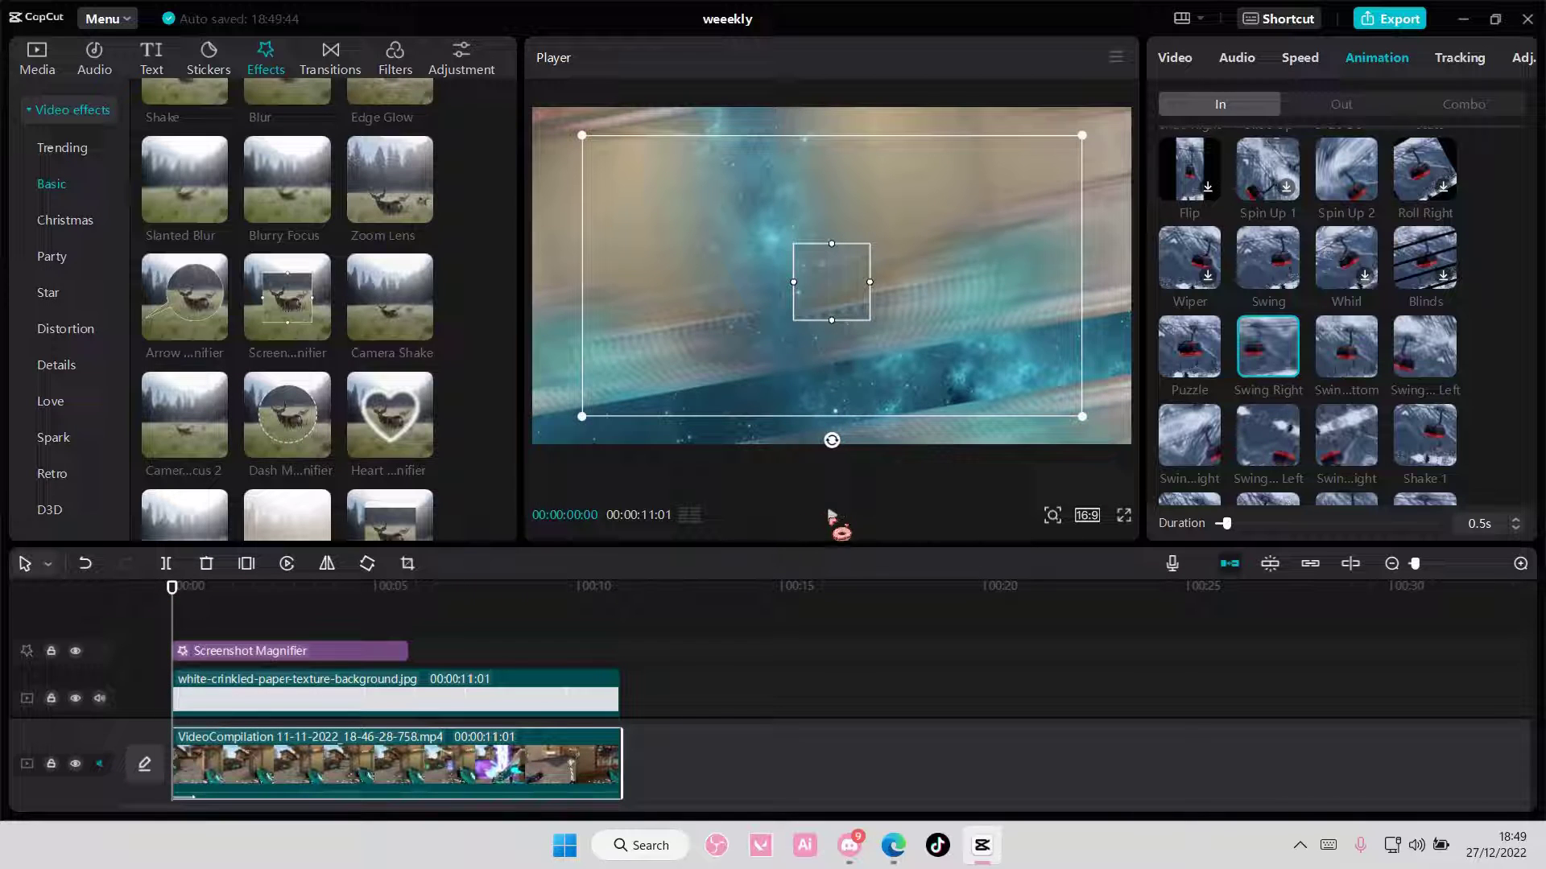
Step: Play back the edit, select the Screenshot Magnifier clip, and replay from the beginning
left_click(831, 515)
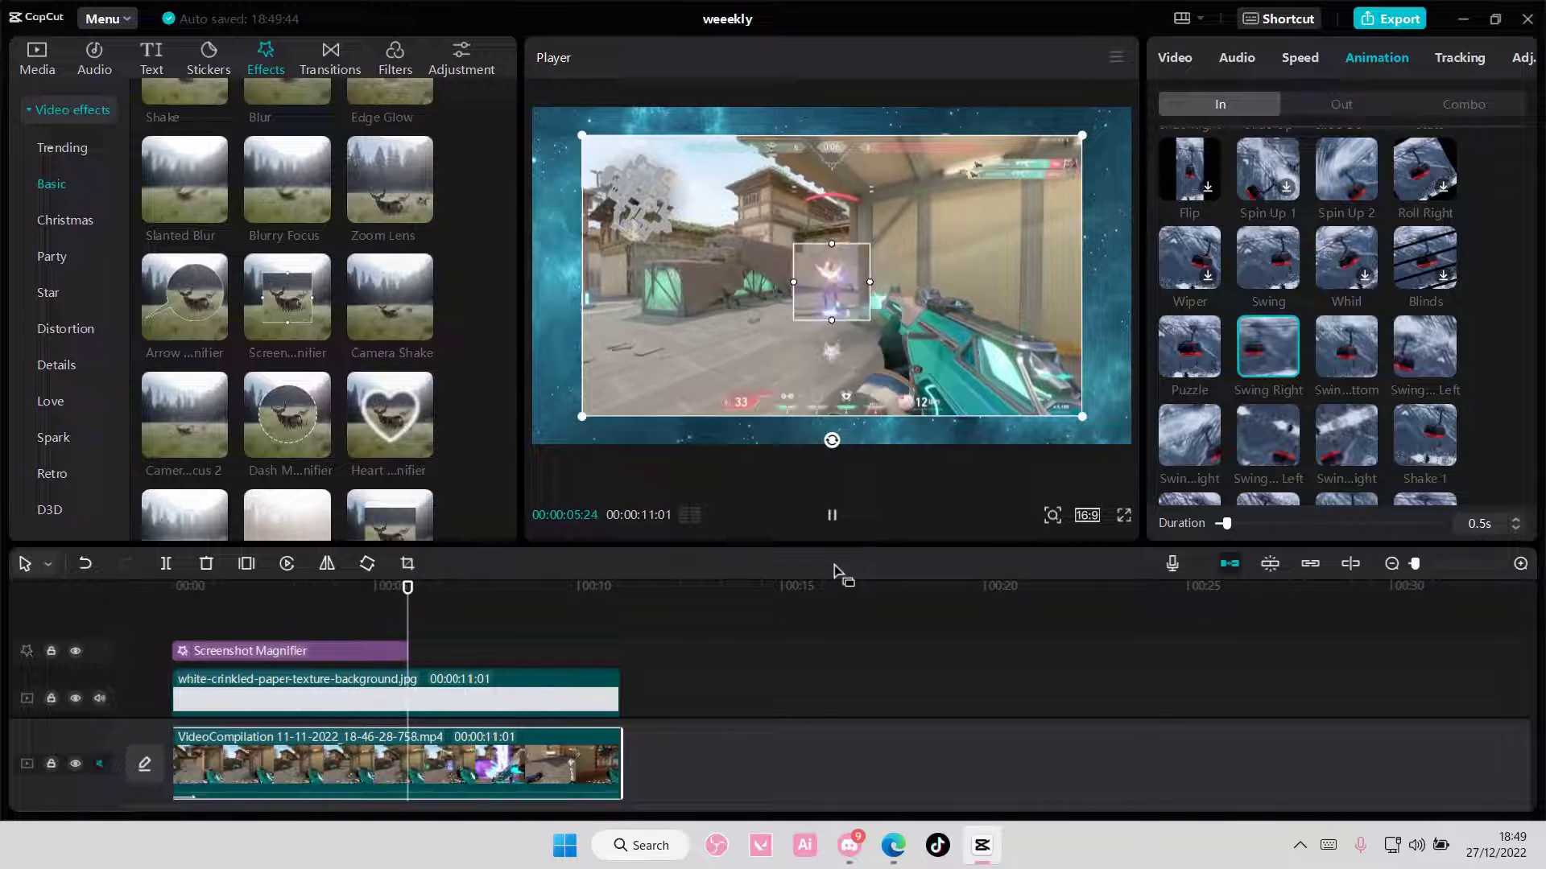
left_click(387, 650)
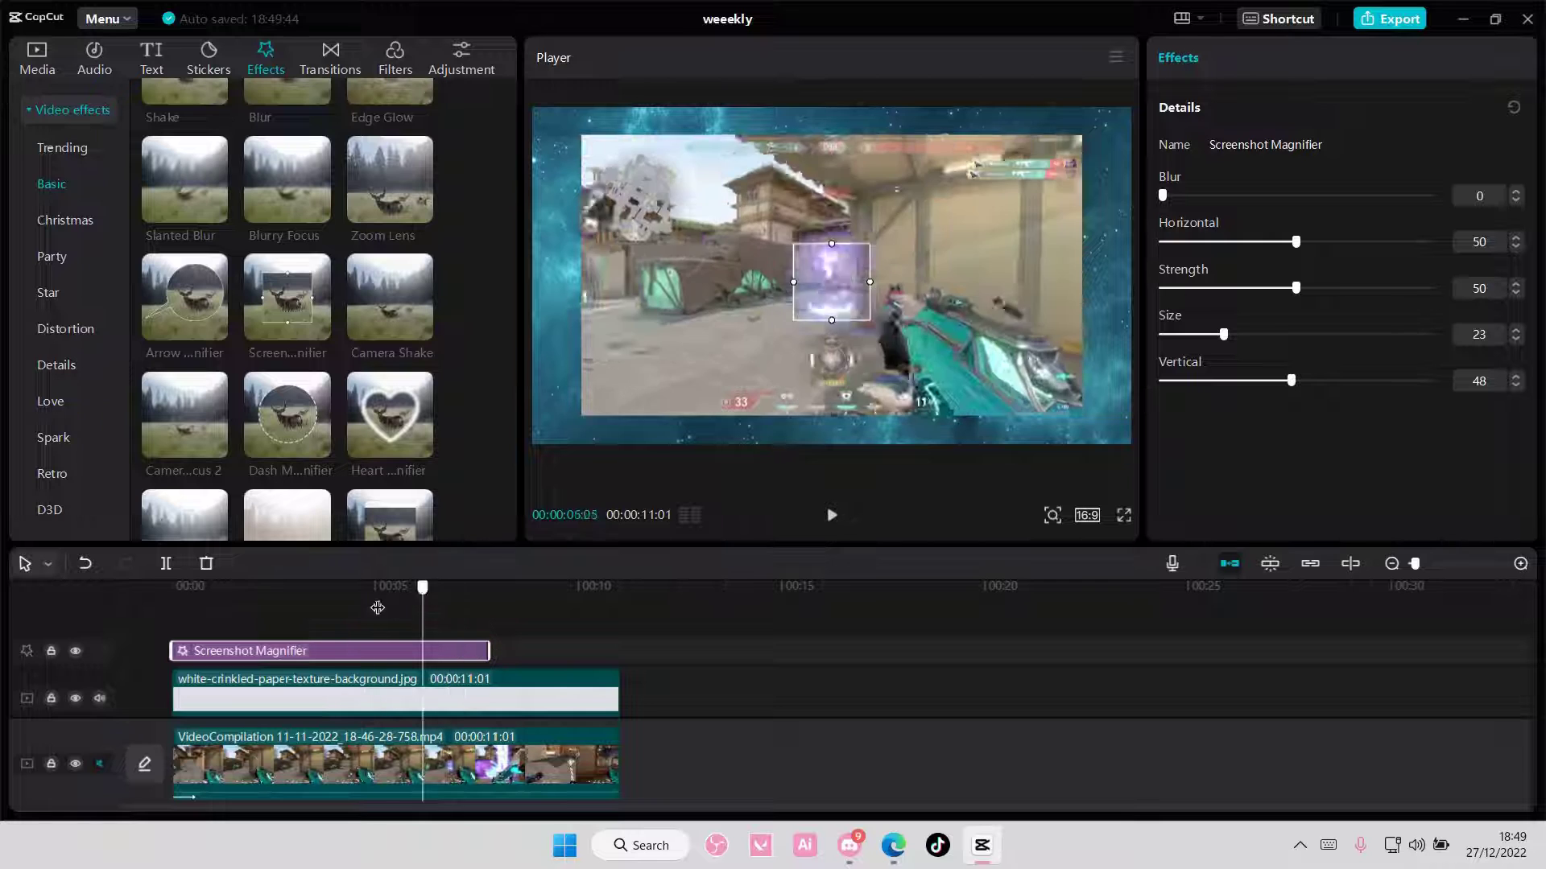
left_click(377, 608)
left_click(831, 517)
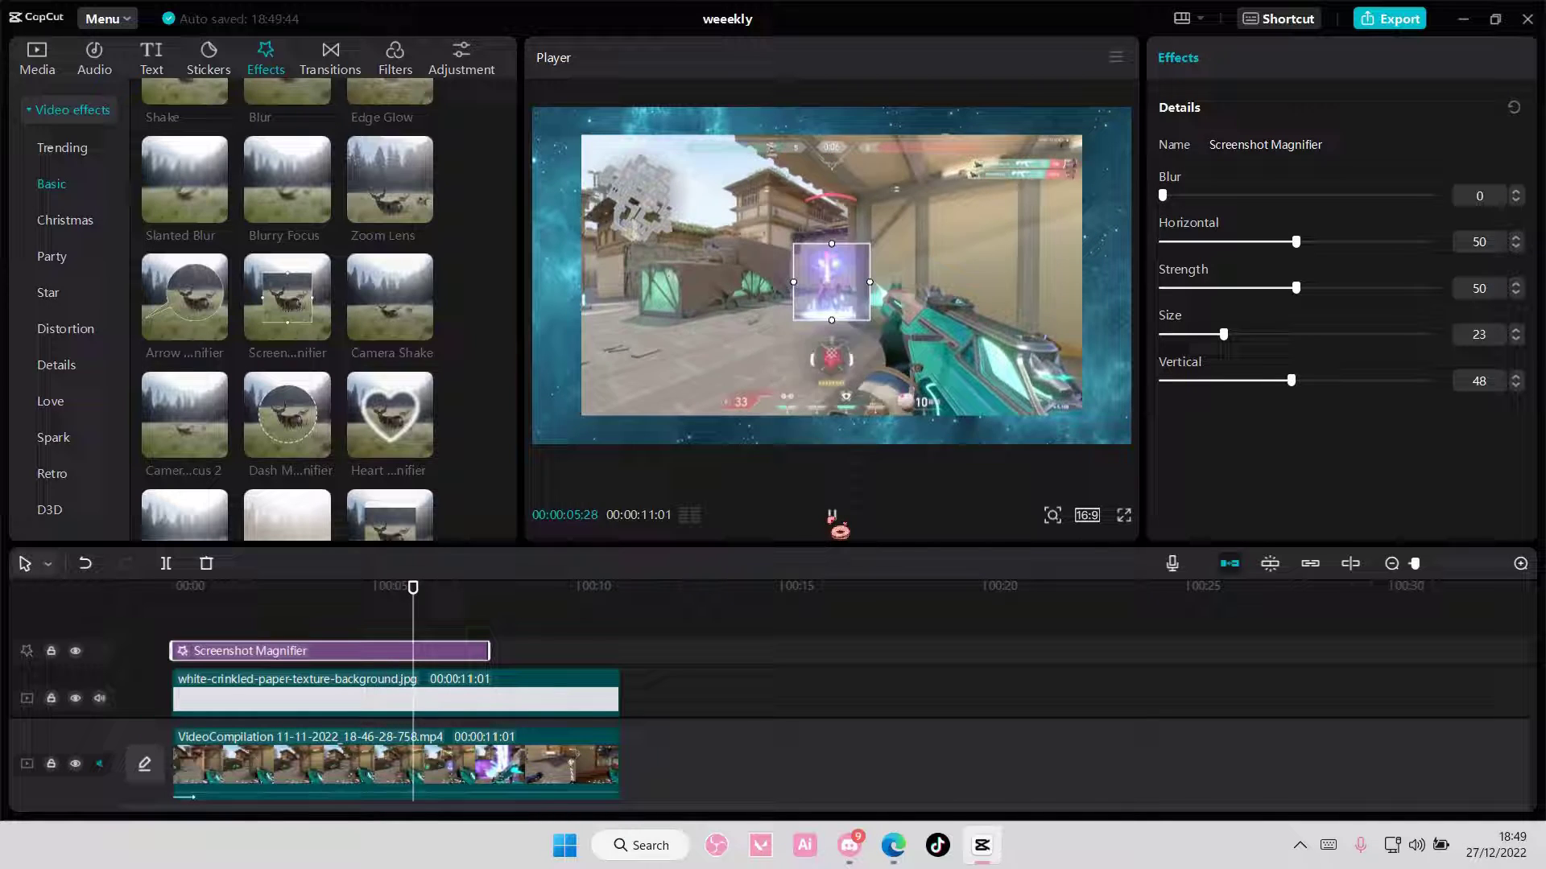
left_click(831, 517)
left_click_drag(533, 591, 151, 591)
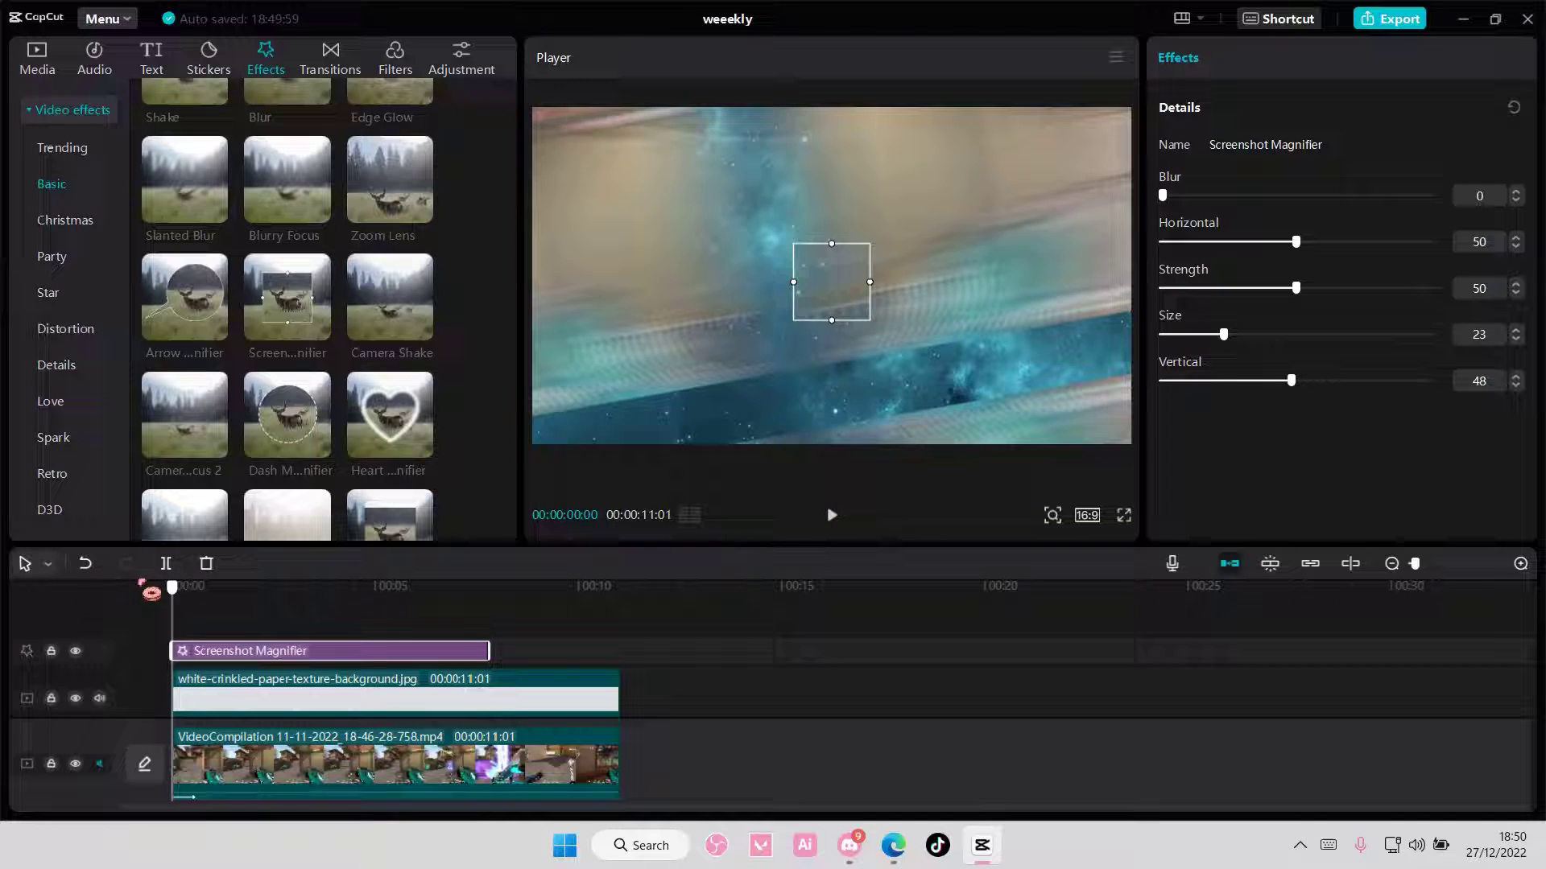
left_click(834, 519)
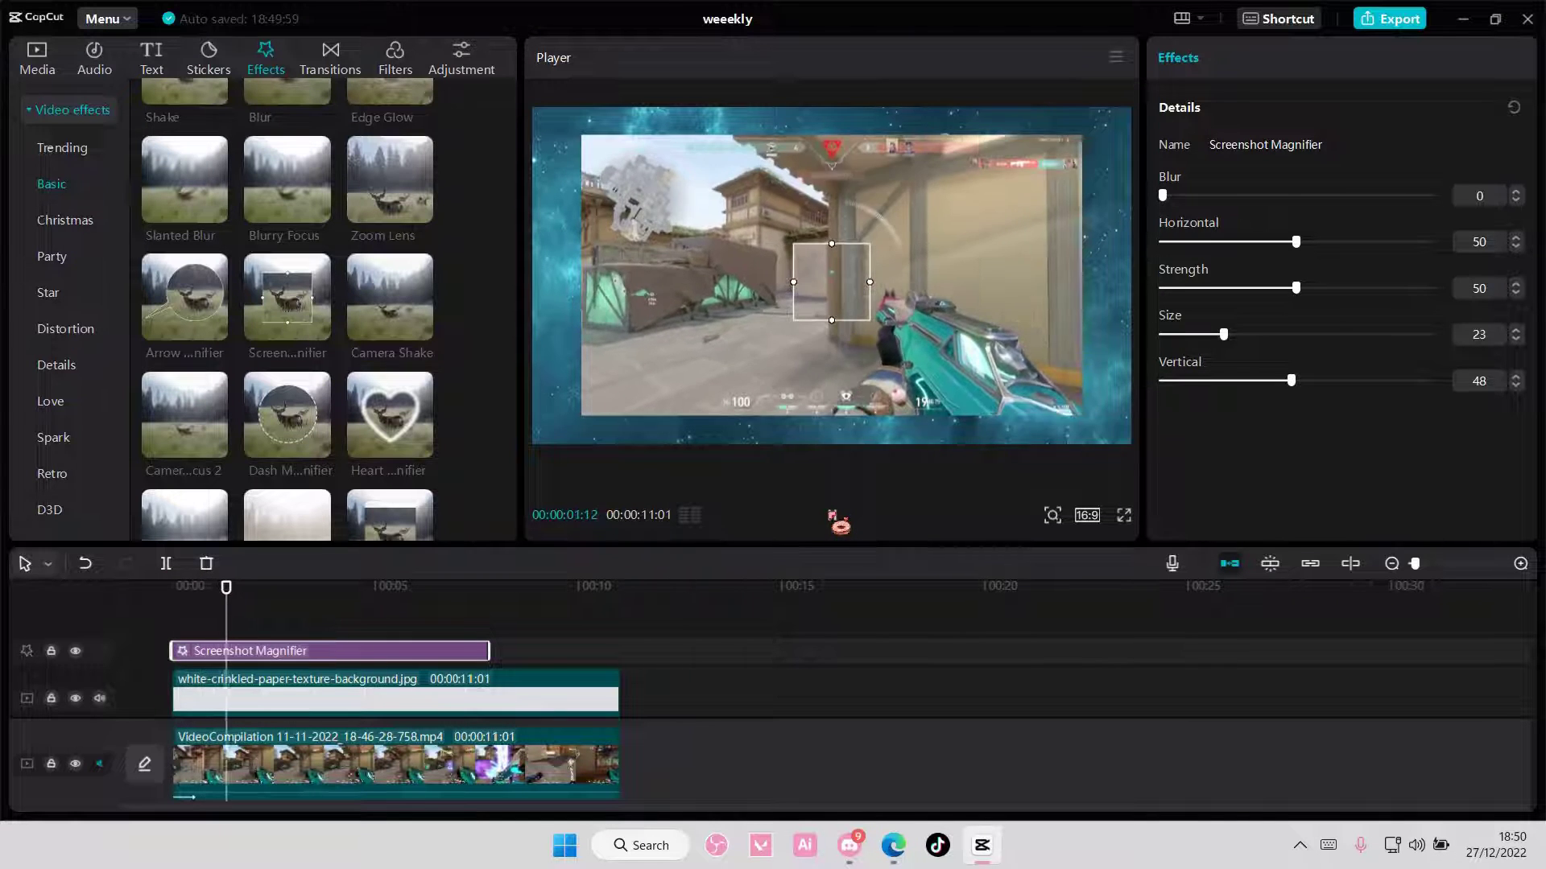